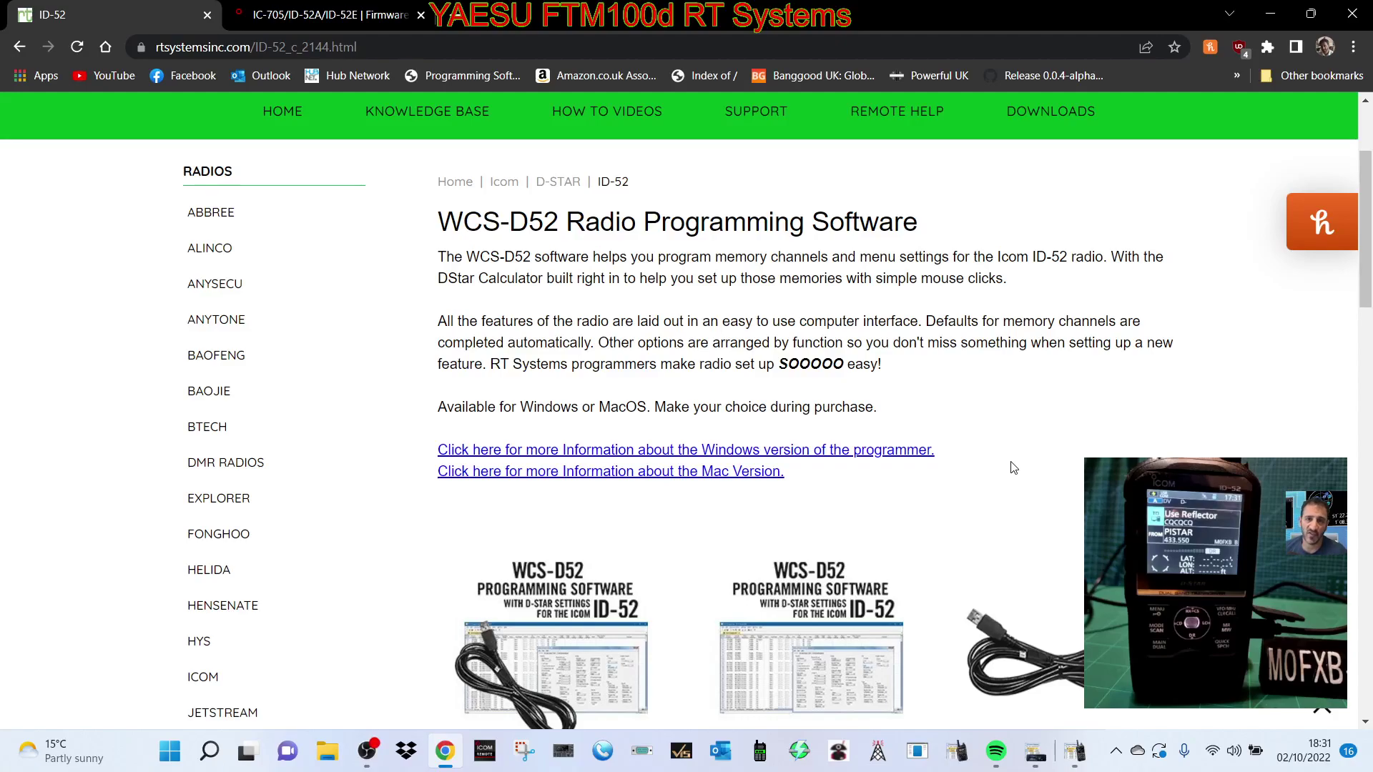
Examine the RT Systems page for the WCS-D52 programming software, including the description and the software and cable purchase options.
scroll(1014, 468, down, 3)
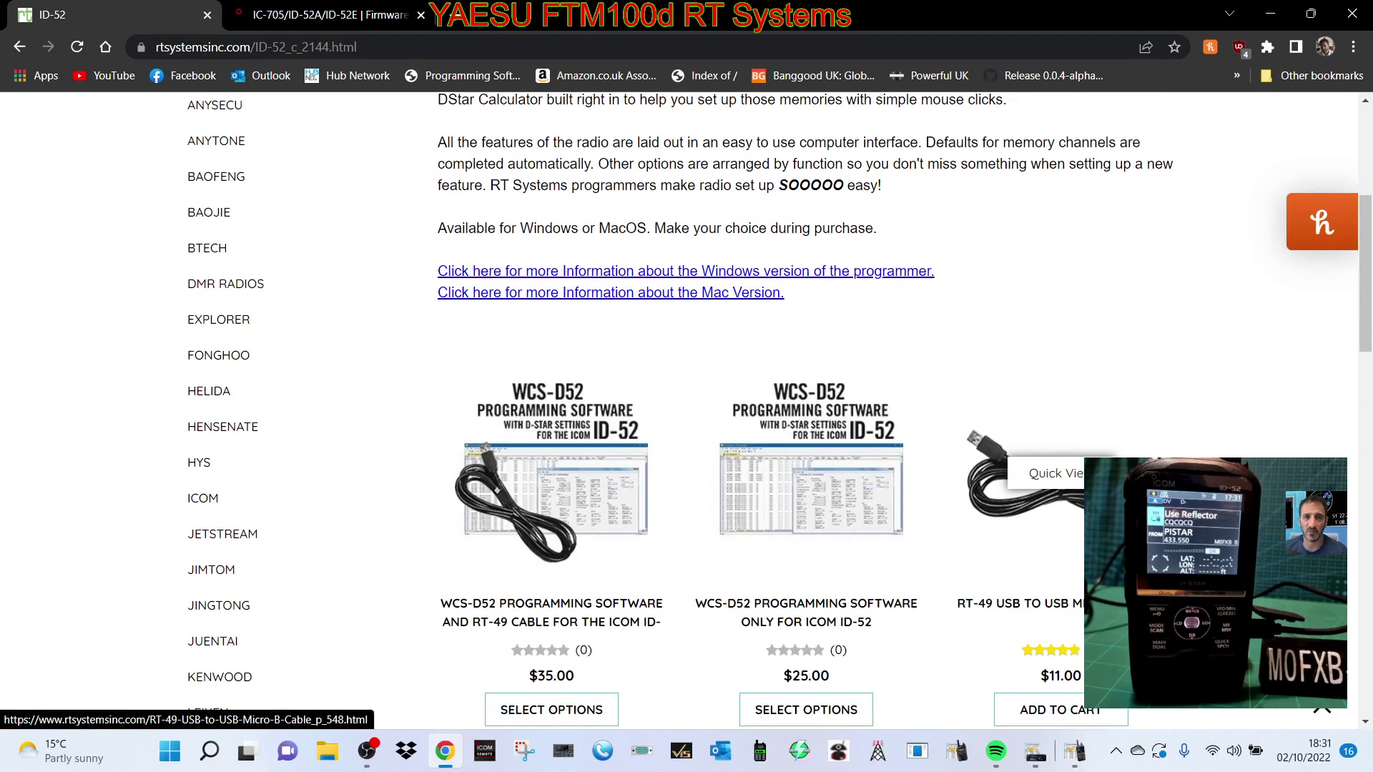
scroll(1014, 468, up, 3)
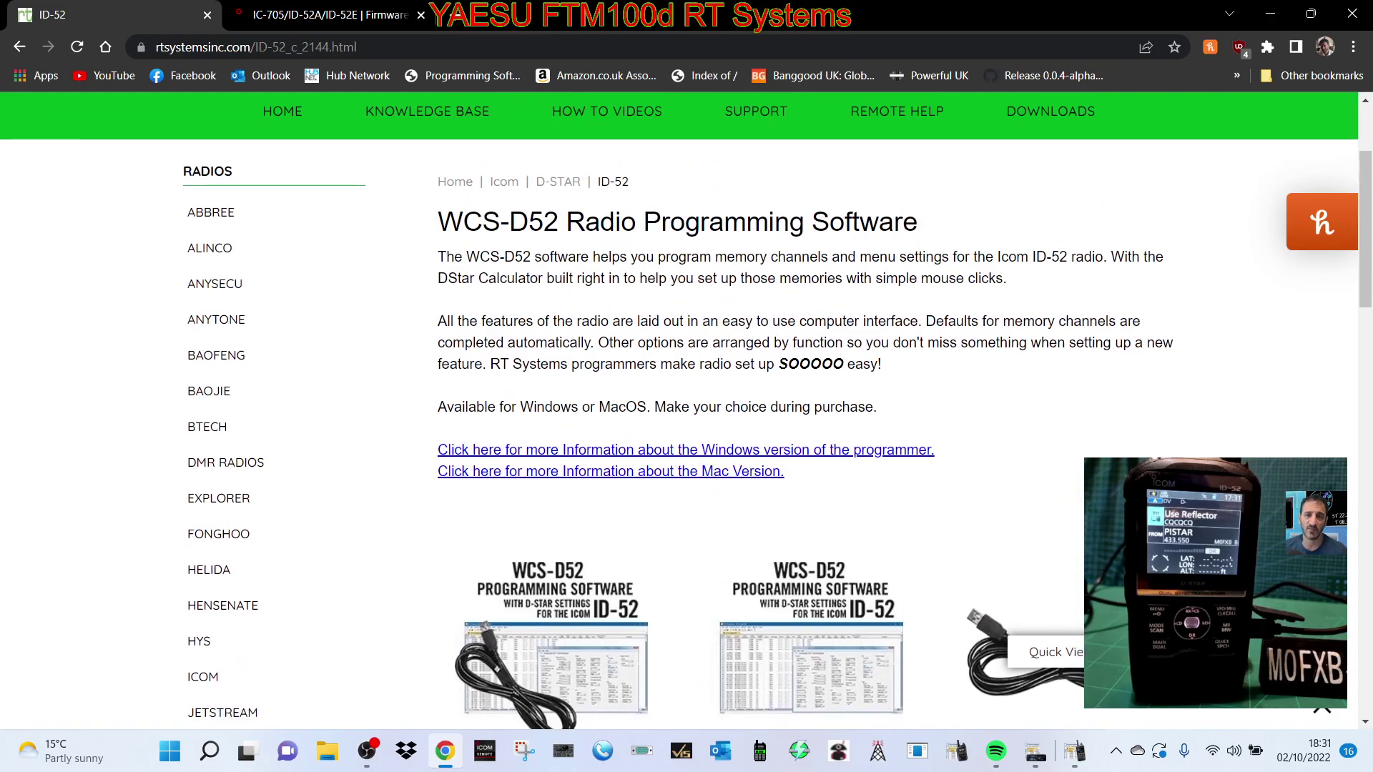
scroll(1014, 467, up, 3)
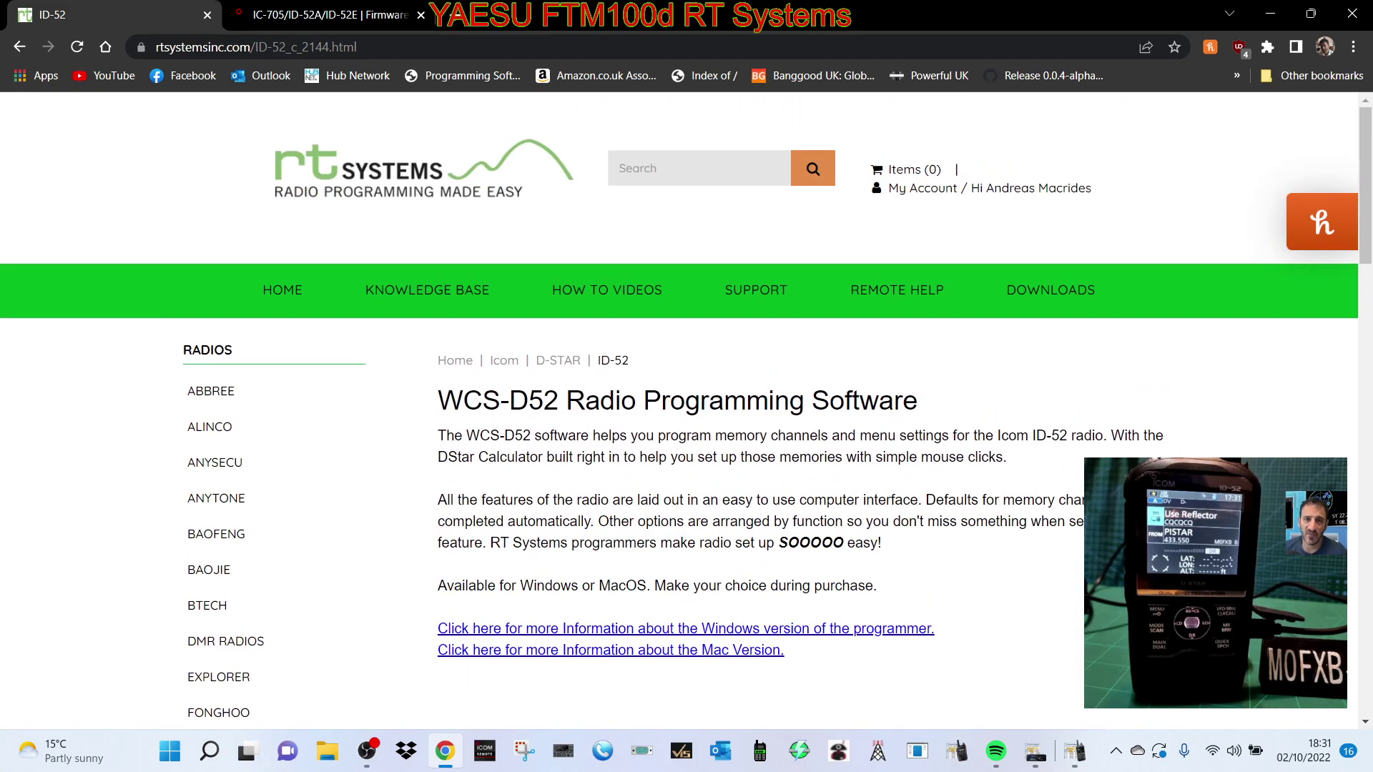
scroll(1014, 467, down, 3)
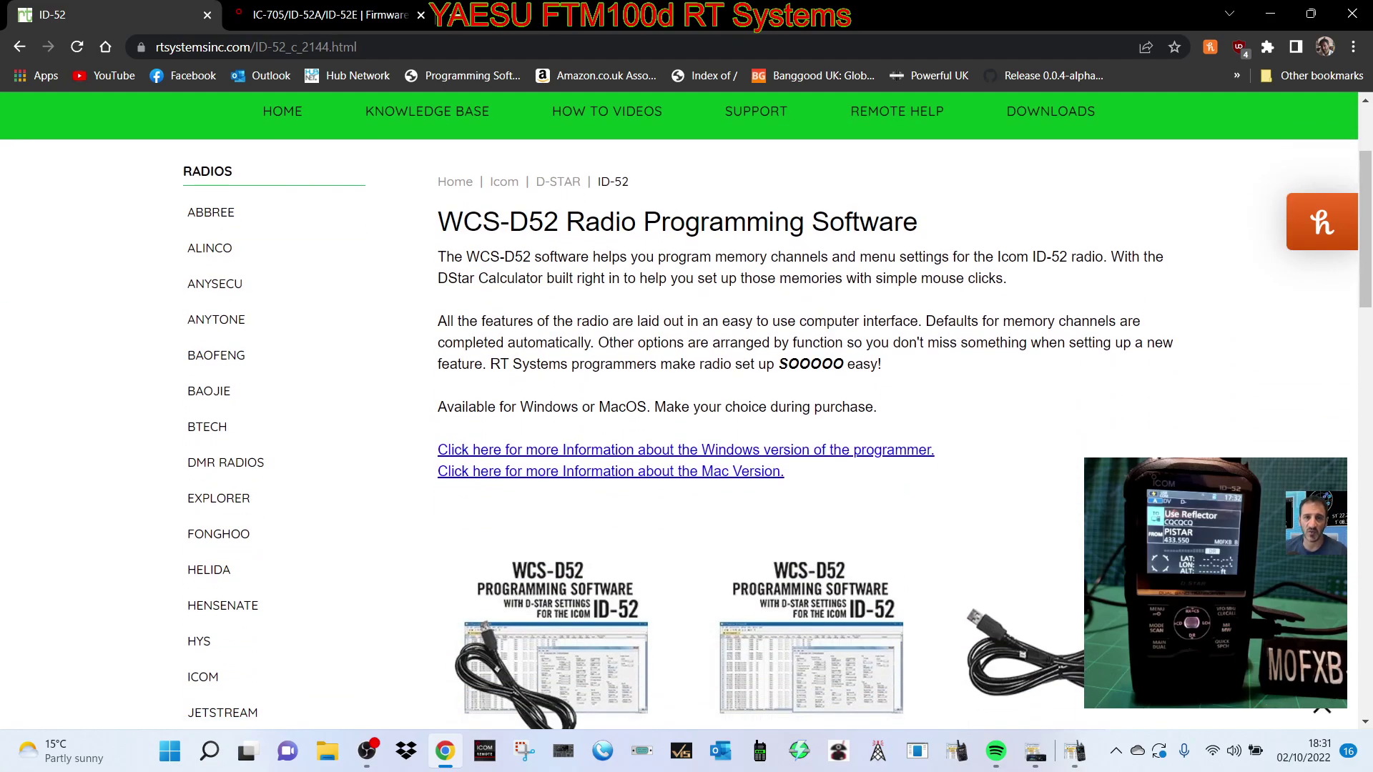
scroll(1014, 467, up, 3)
scroll(1014, 467, down, 3)
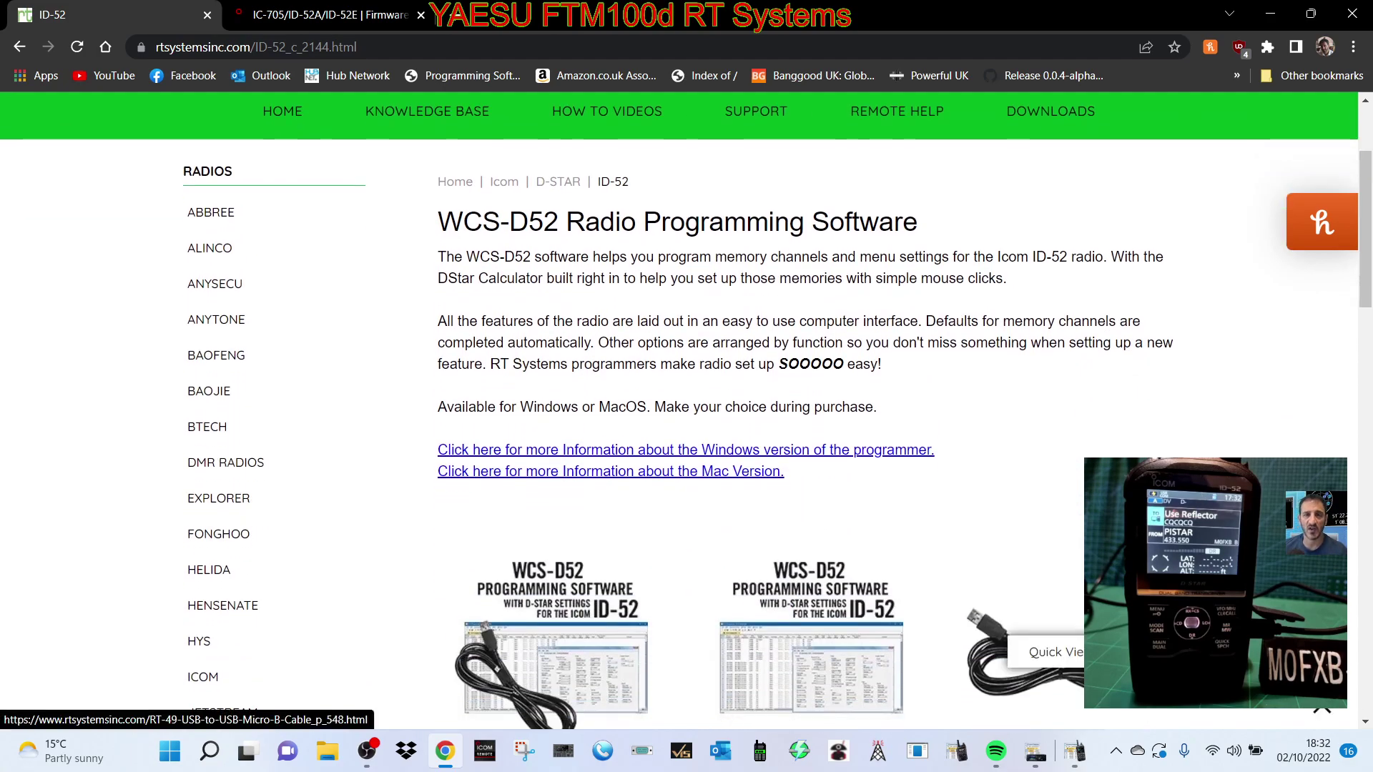
scroll(1014, 468, down, 3)
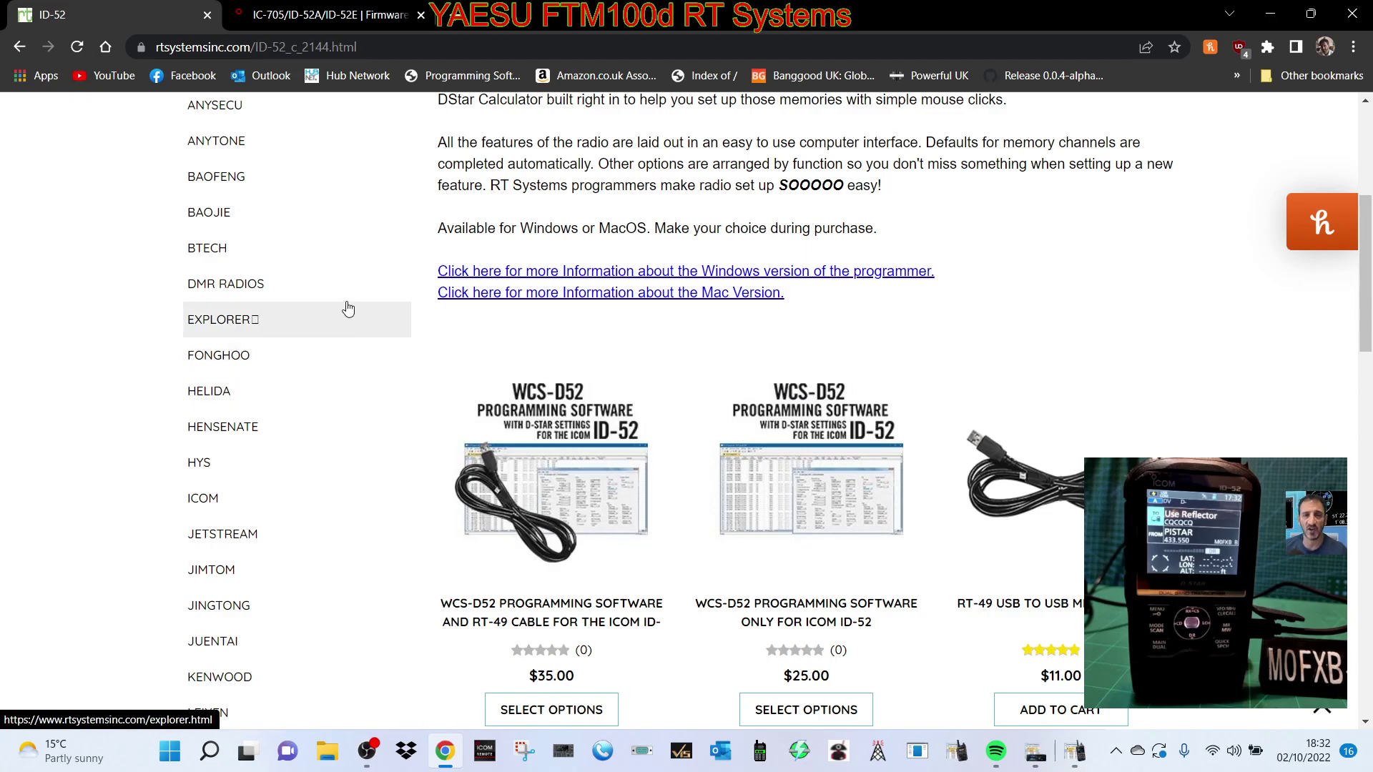
scroll(348, 308, down, 1)
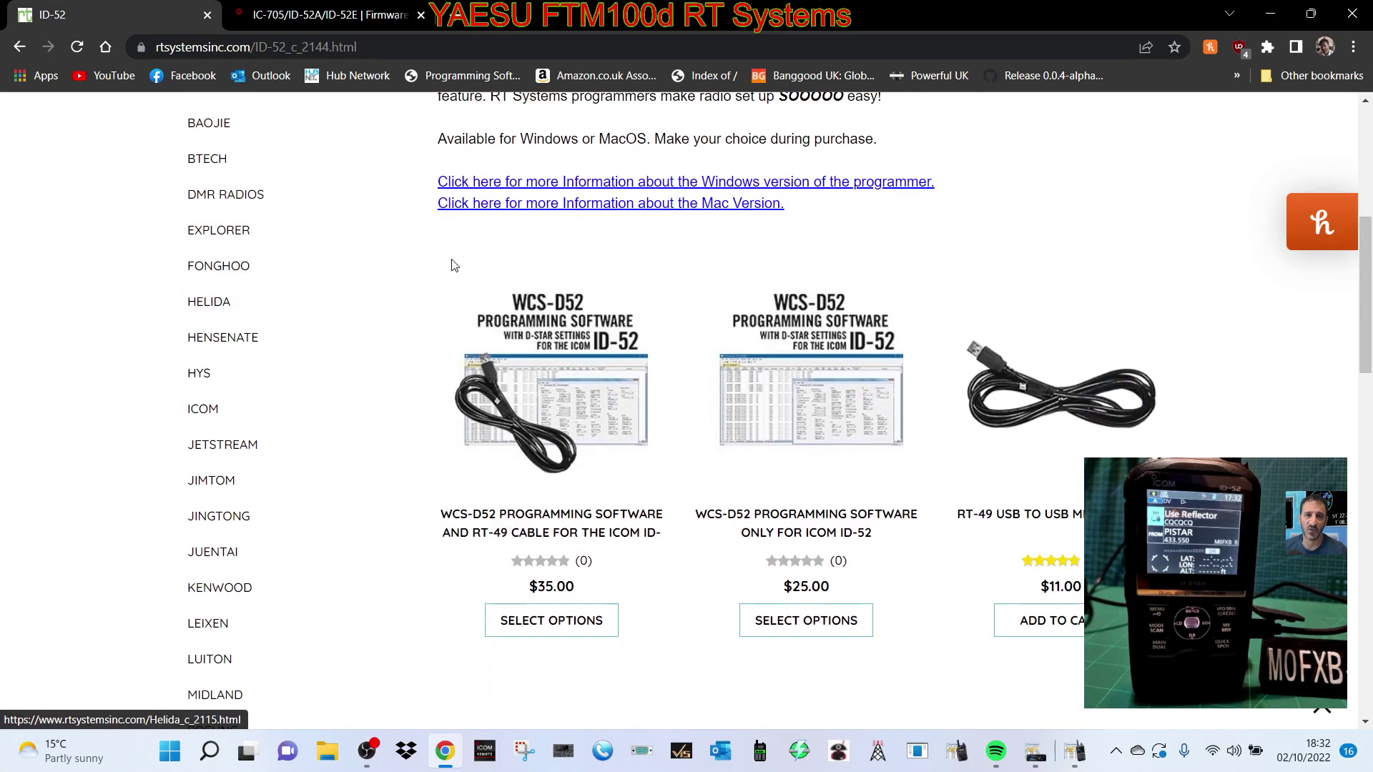
View Icom's USB driver download page for the IC-705/ID-52A/ID-52E, ending back on the RT Systems ID-52 page.
click(282, 18)
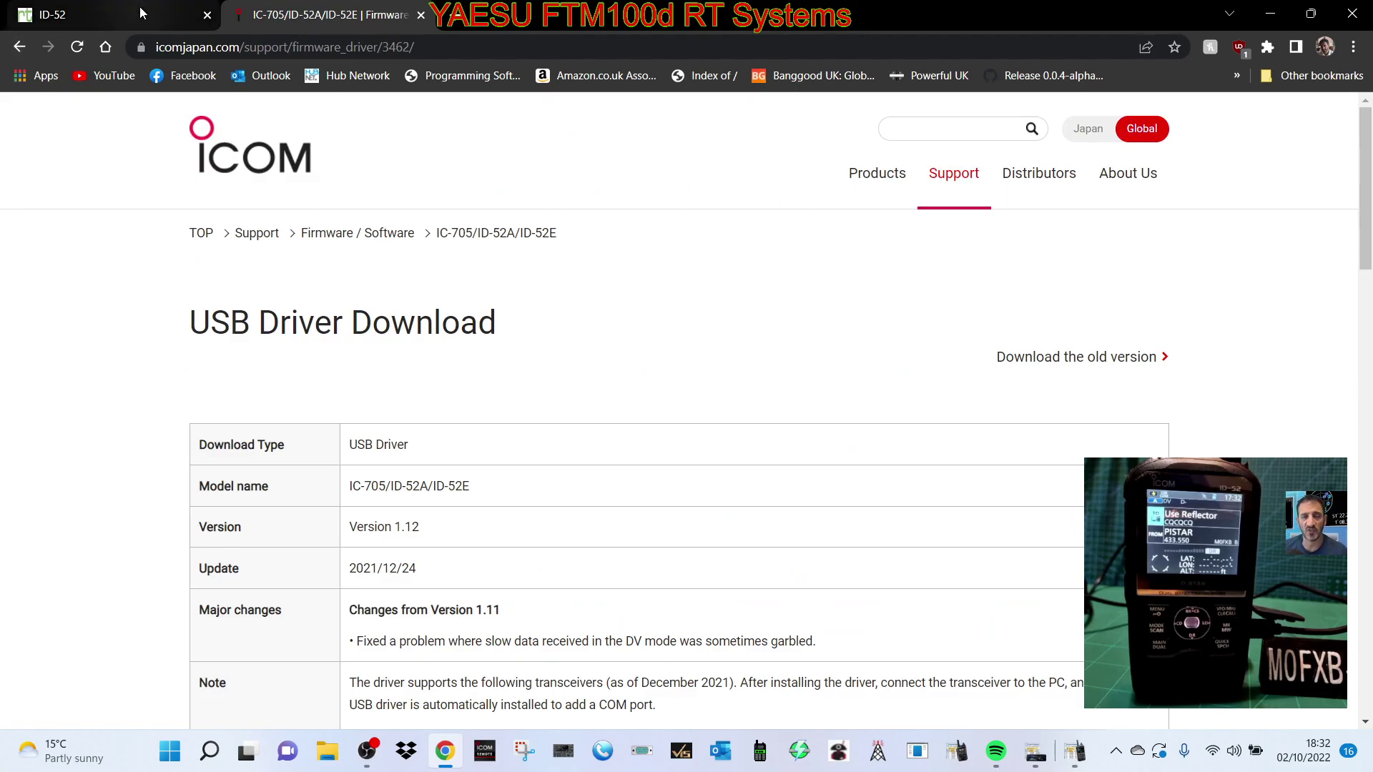
click(54, 14)
click(279, 16)
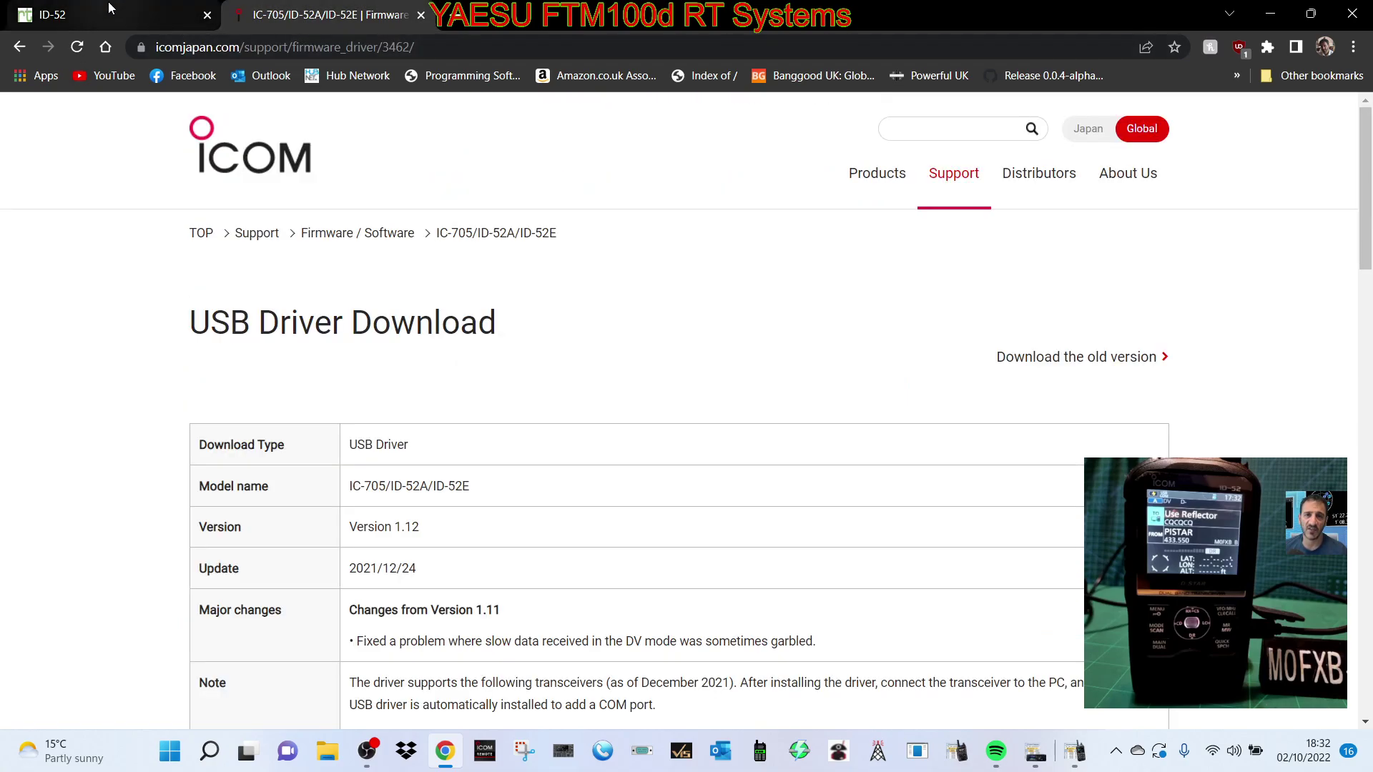
click(152, 17)
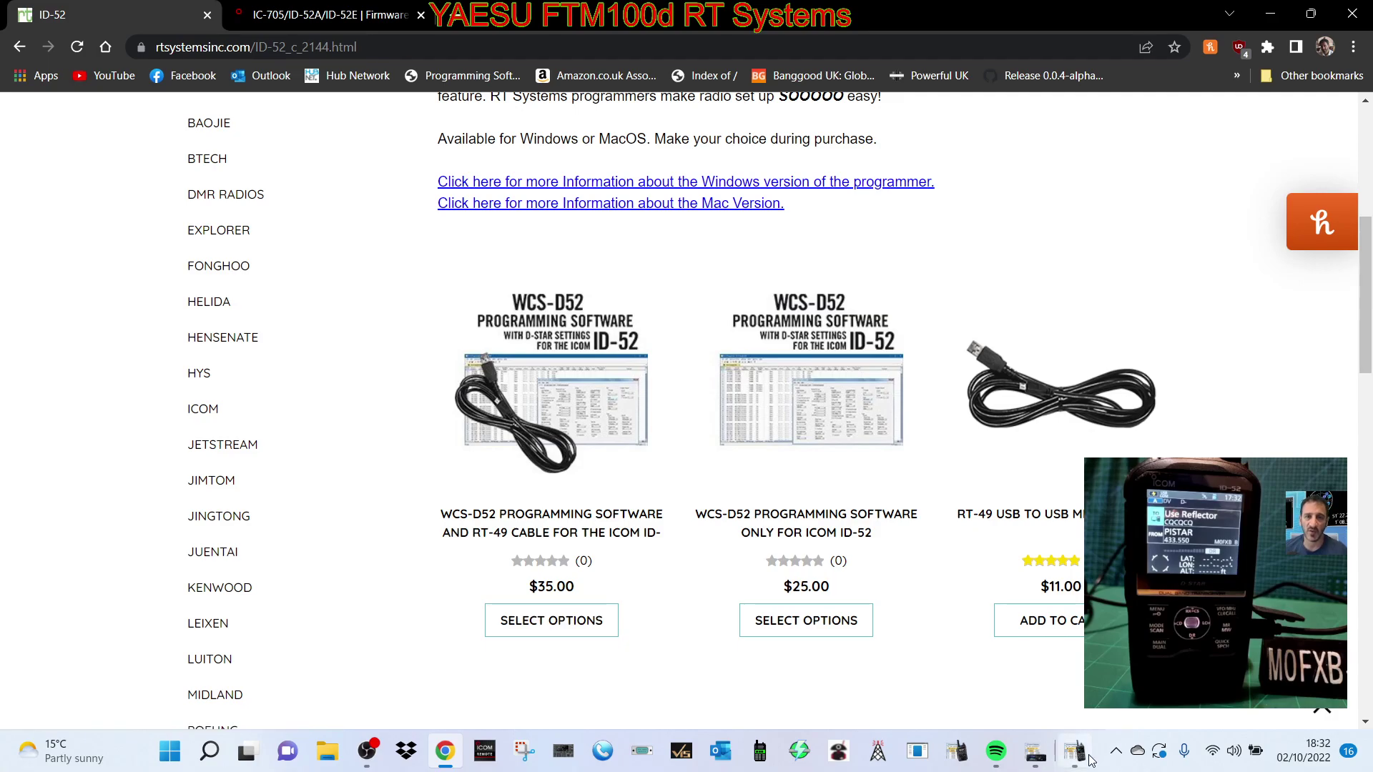
Switch to ID-52 Programmer, create a new file and read the data from the connected radio into it.
mouse_move(1075, 767)
click(774, 688)
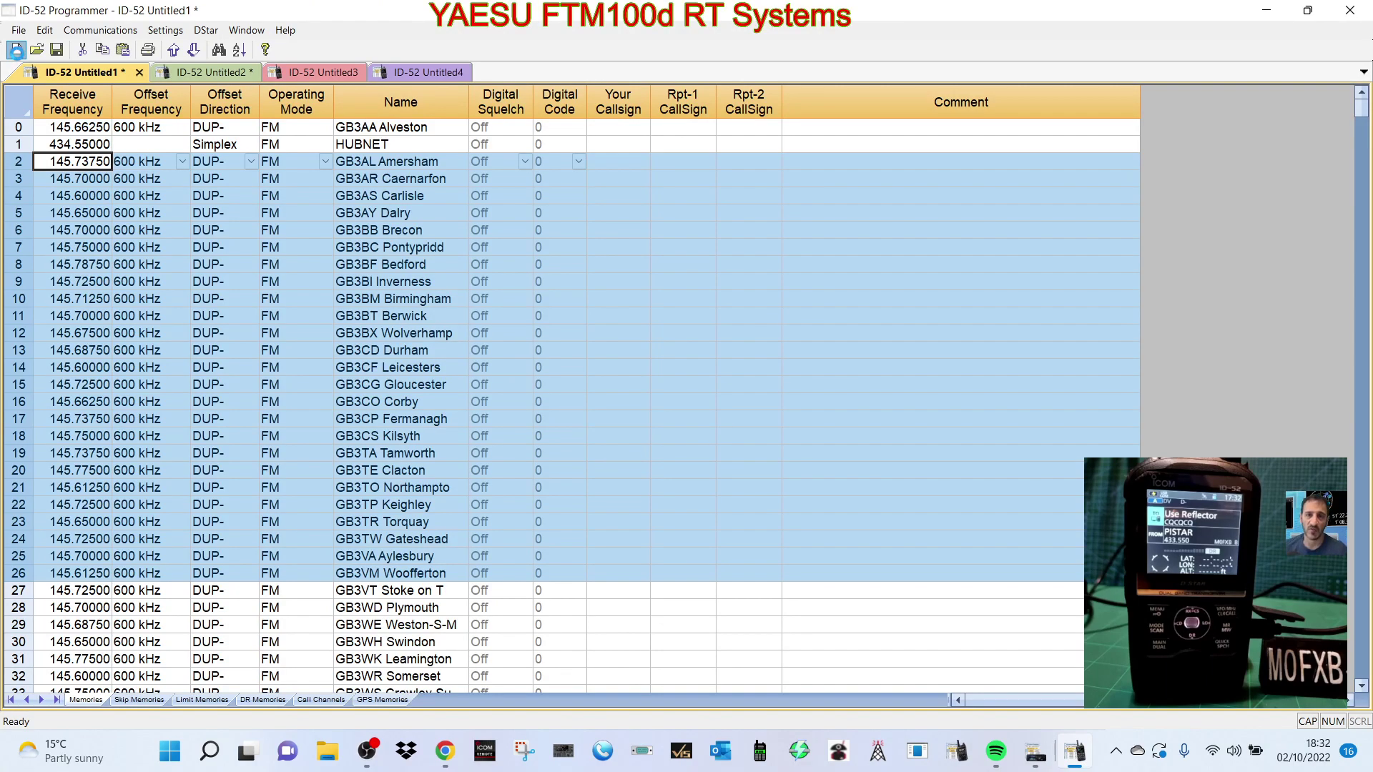
click(15, 49)
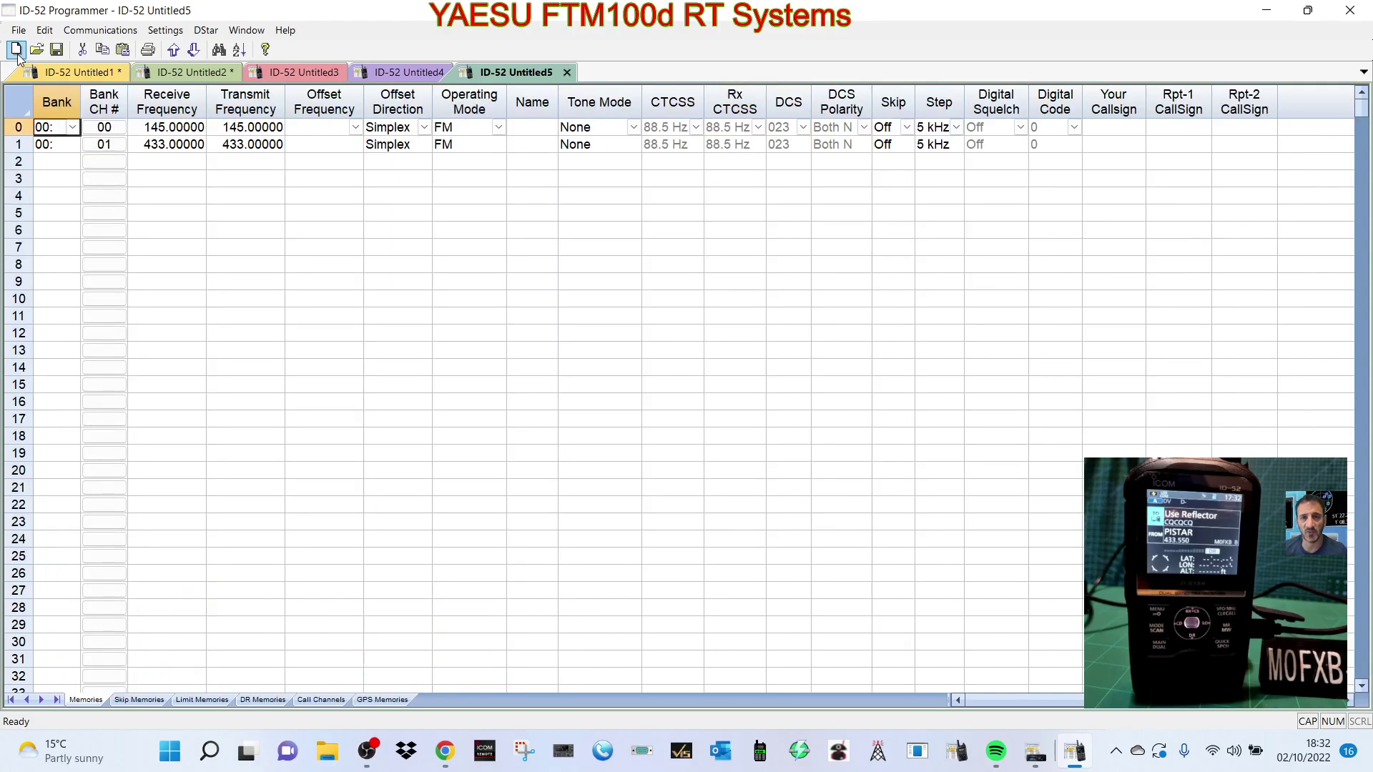
click(85, 30)
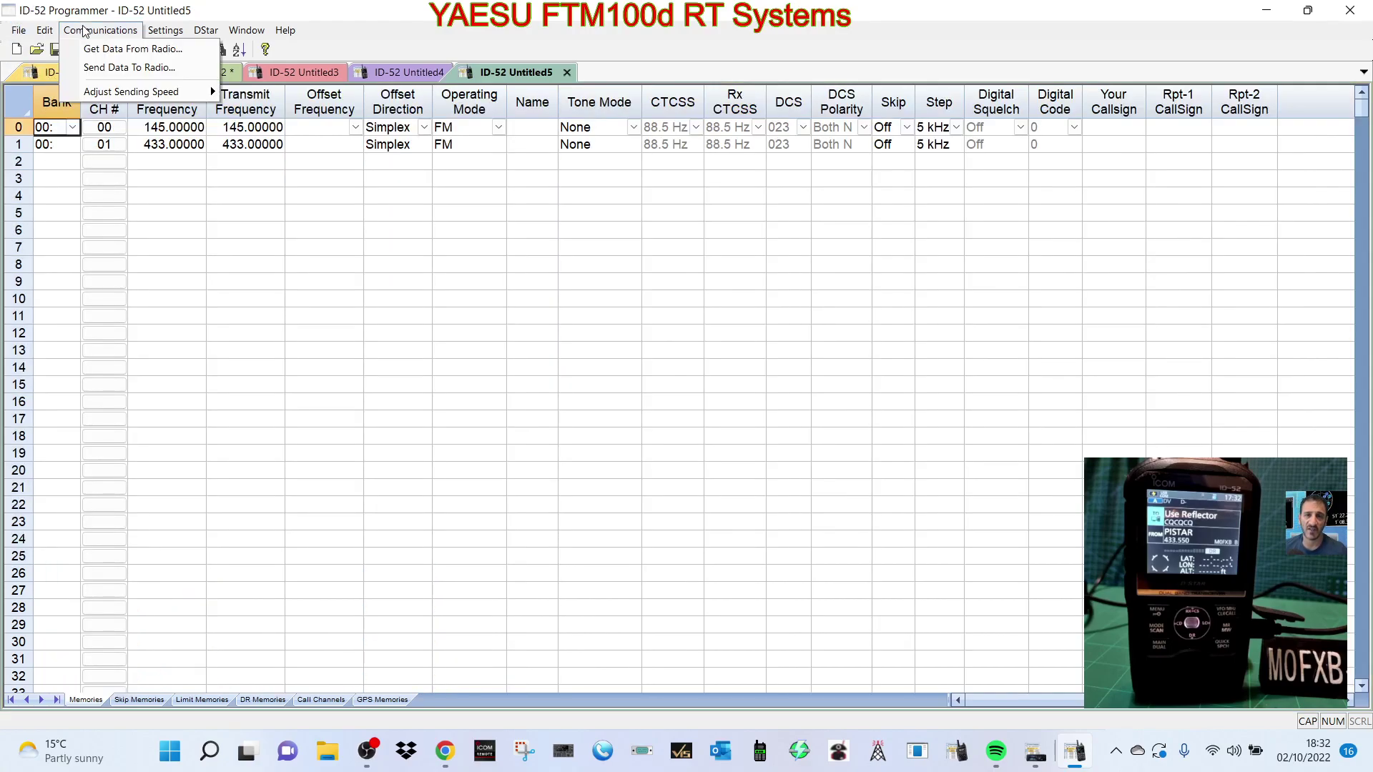
click(132, 50)
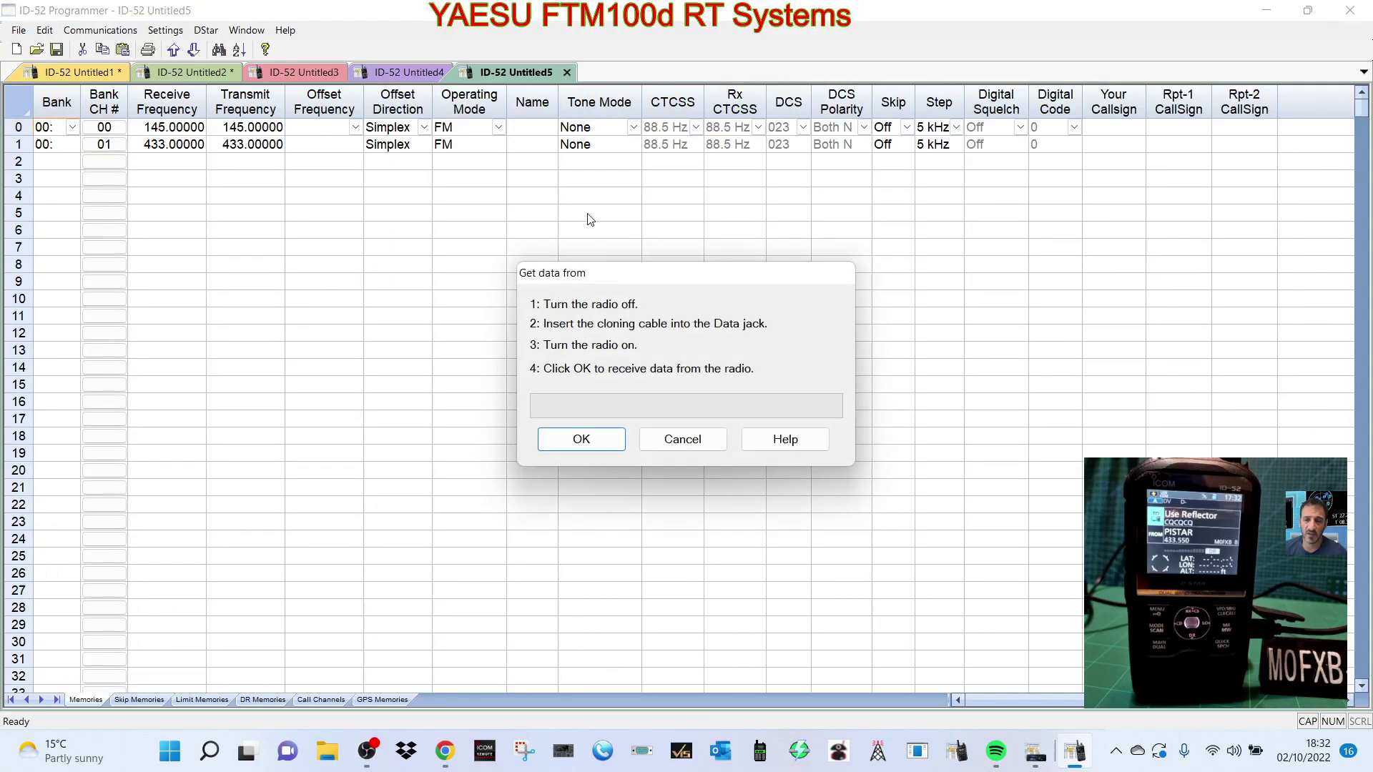
click(614, 449)
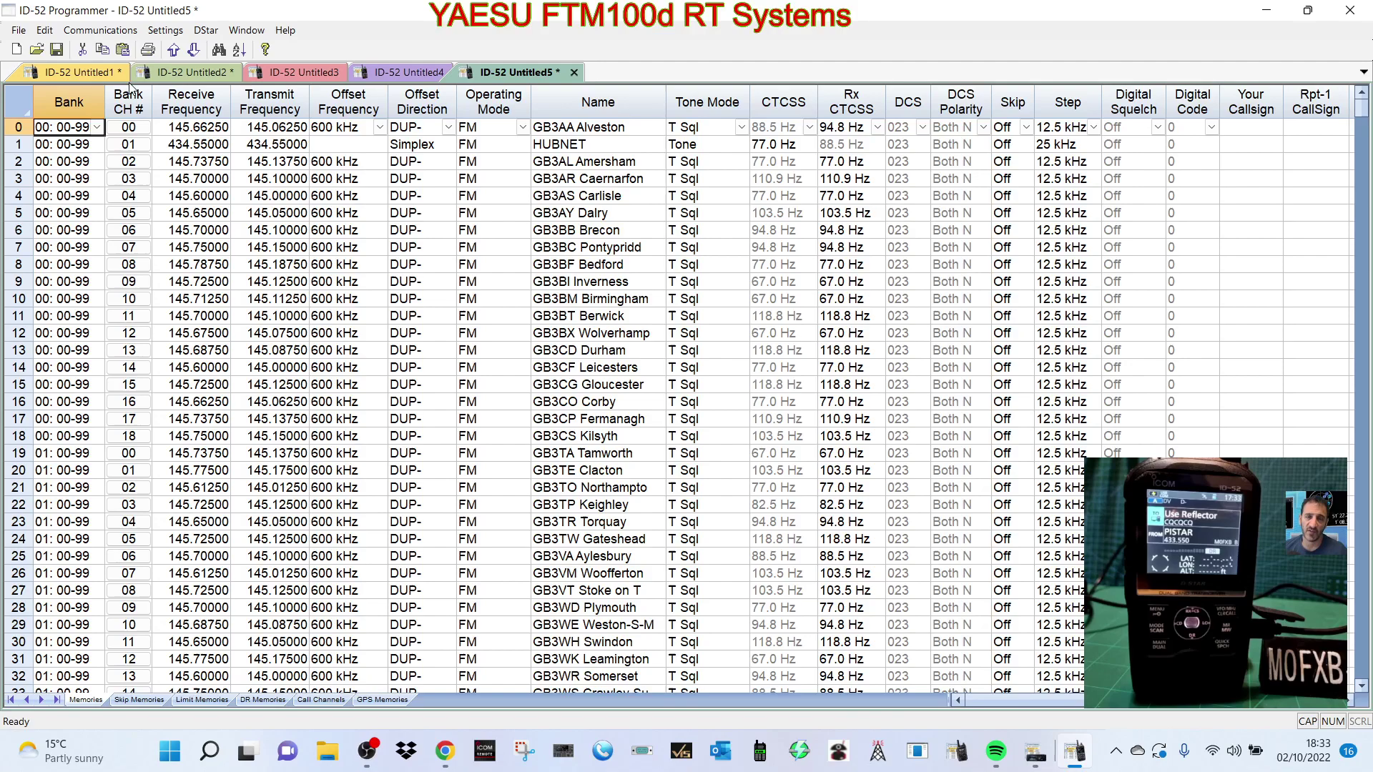
Close the ID-52 Untitled2, Untitled3, Untitled5 and Untitled4 files without saving changes, keeping only ID-52 Untitled1 open.
click(226, 75)
click(251, 73)
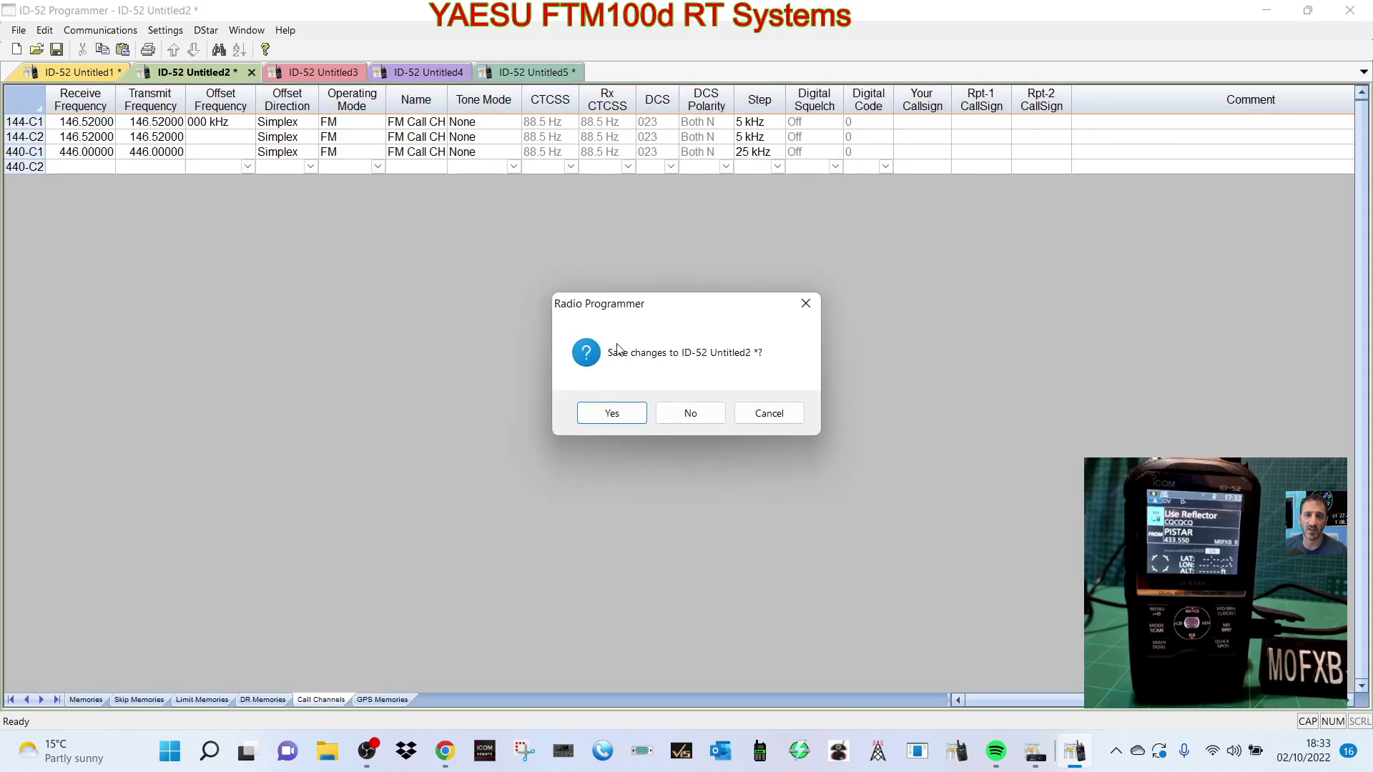
click(697, 418)
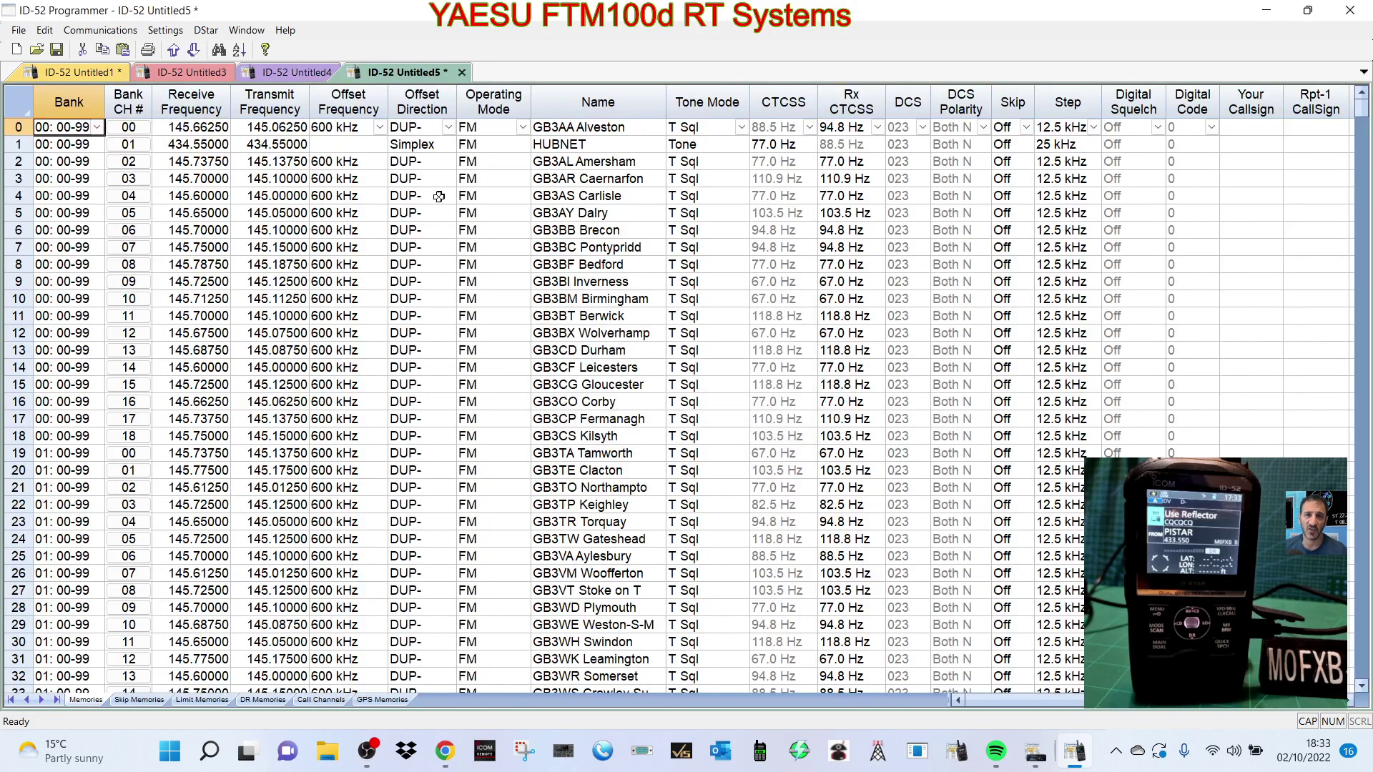
click(196, 75)
click(244, 73)
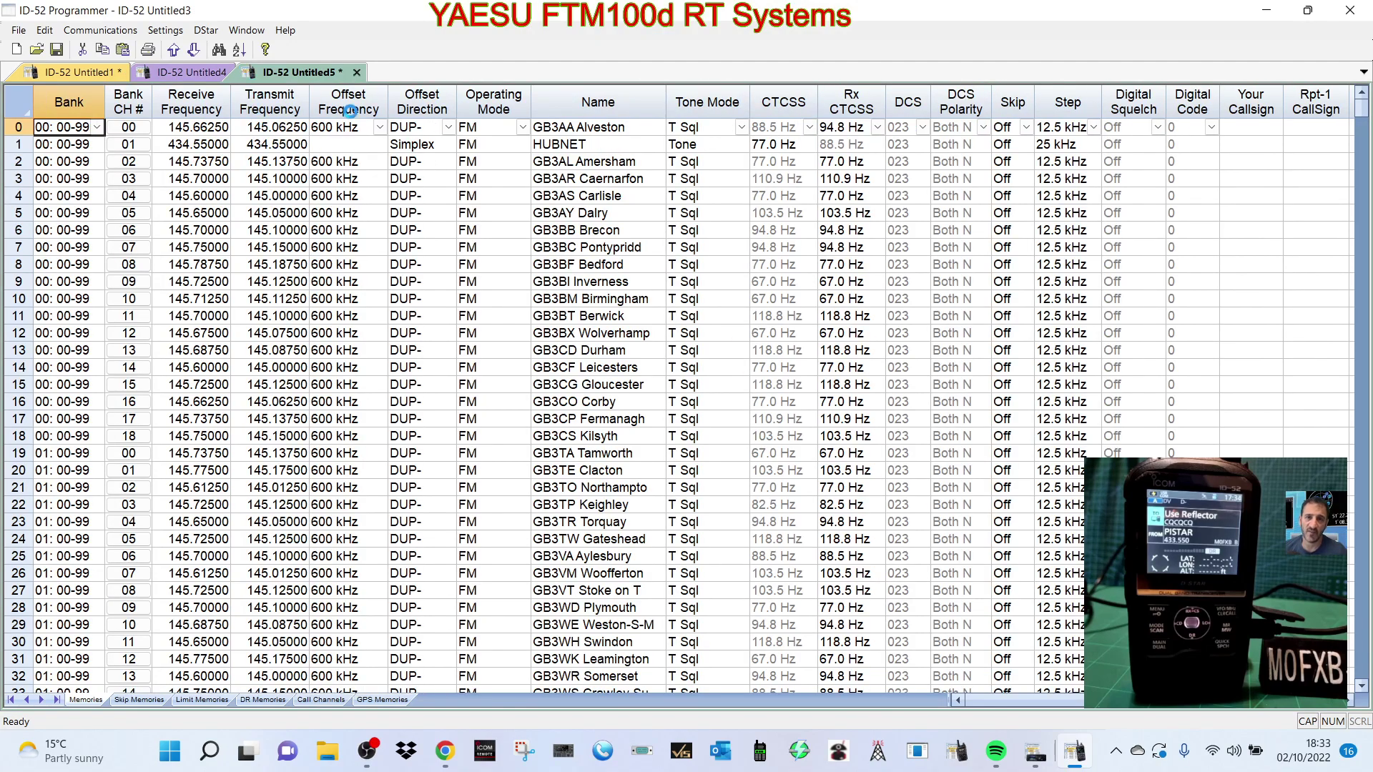
click(356, 73)
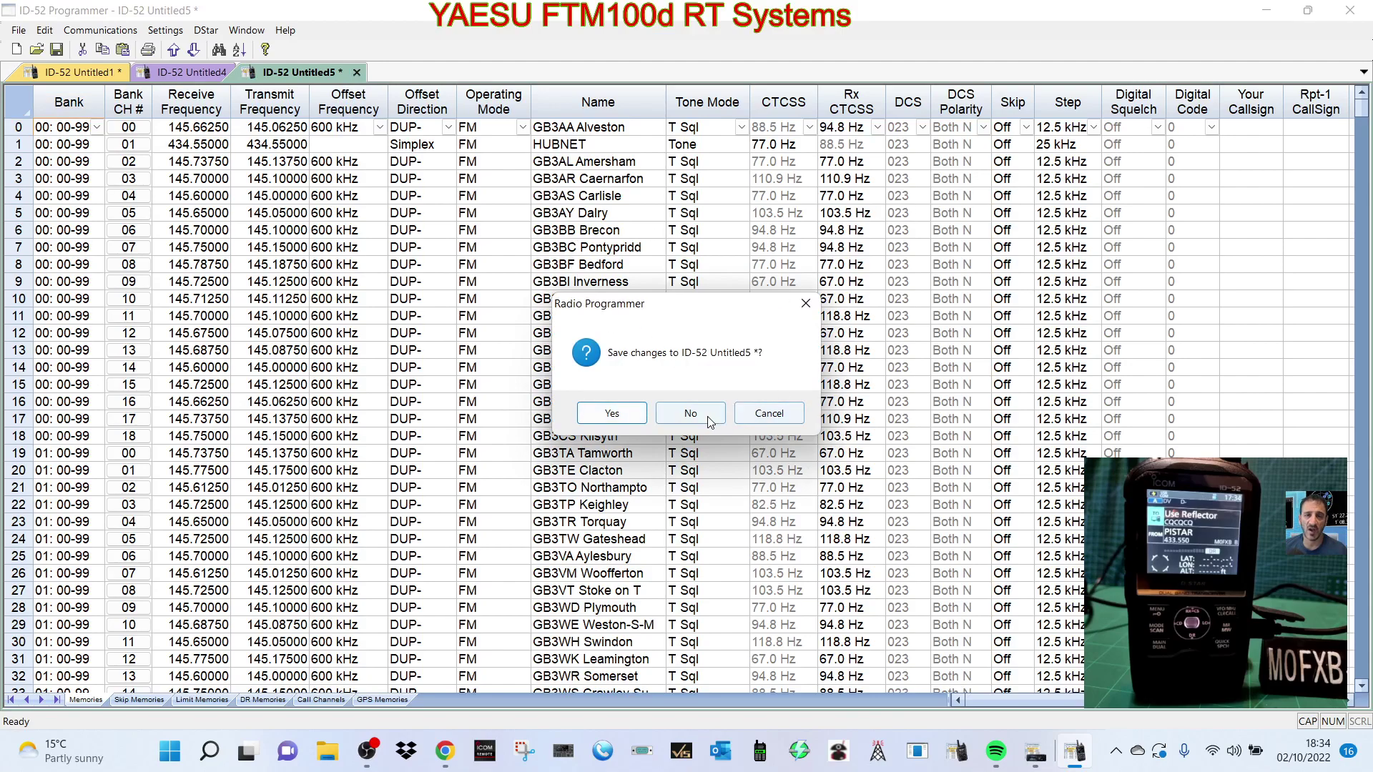
click(686, 418)
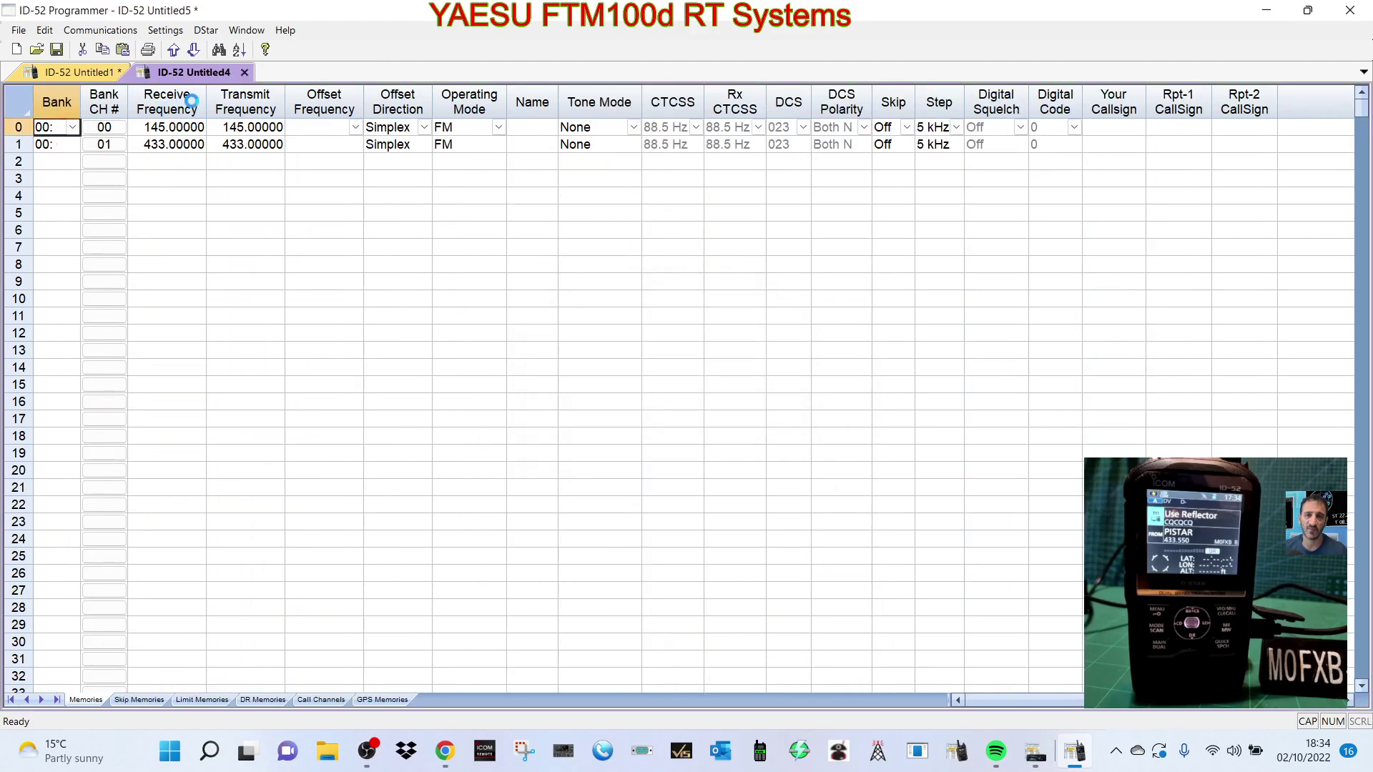
click(245, 73)
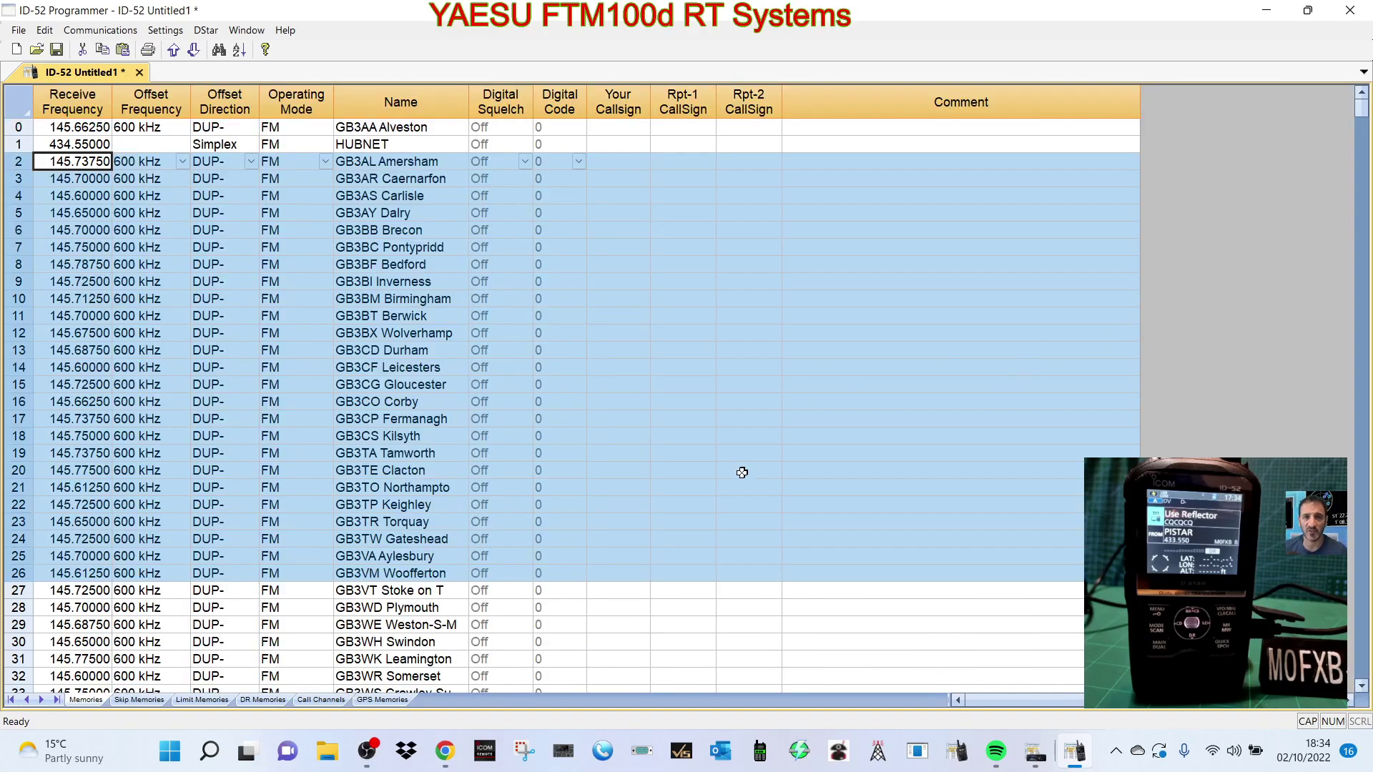
Examine the regular Memories, Skip Memories and Limit Memories lists of ID-52 Untitled1.
click(748, 555)
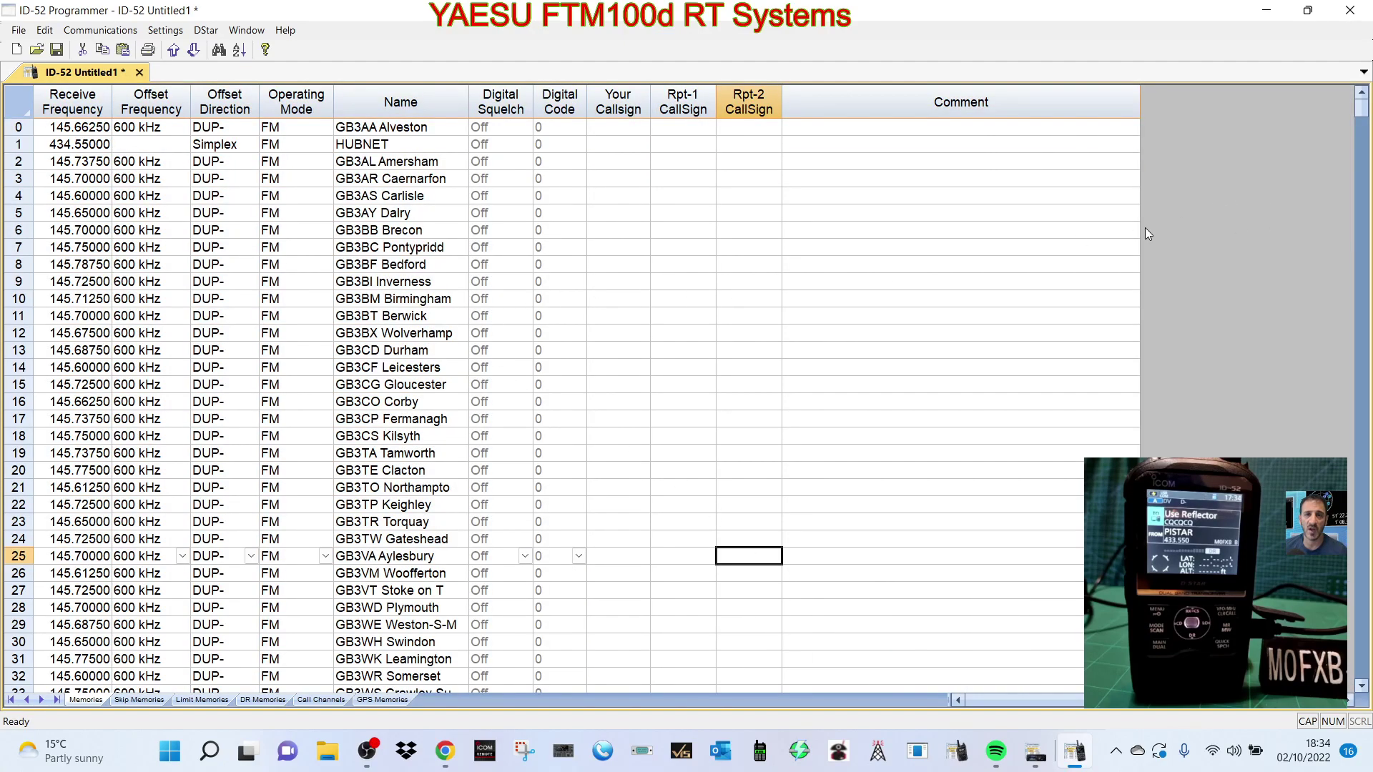
scroll(643, 429, down, 2)
scroll(429, 537, up, 2)
click(137, 701)
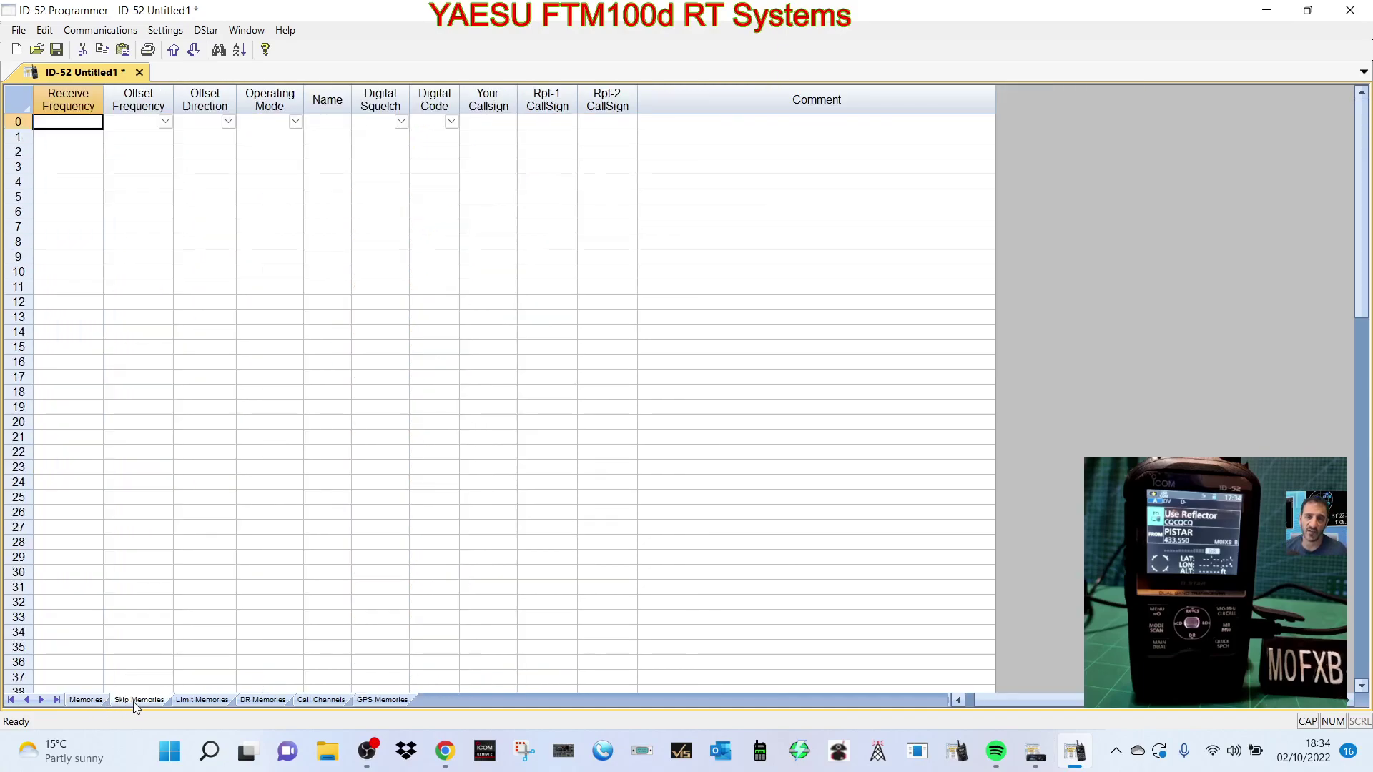
click(210, 702)
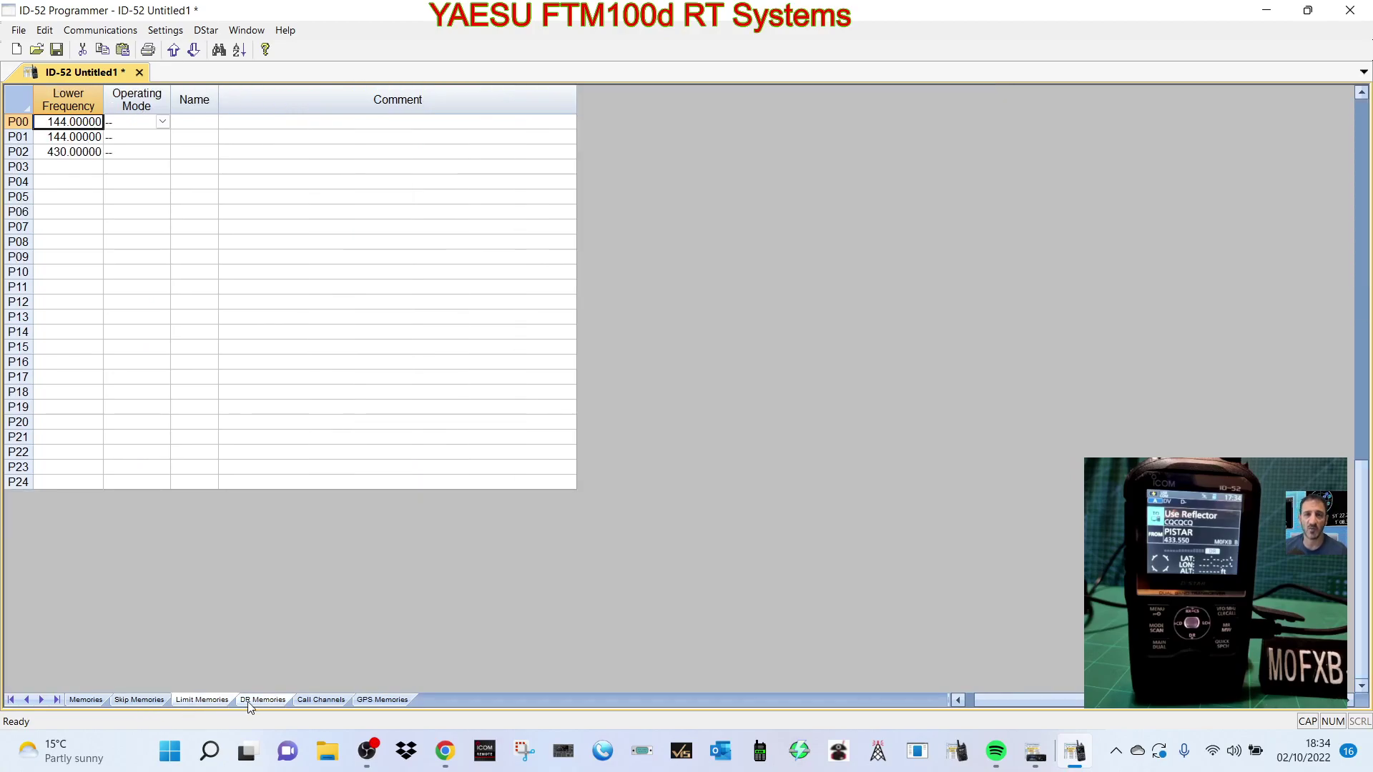
Look through the DR Memories list of D-STAR repeaters and hotspots, ending back at the first entries.
click(273, 704)
scroll(476, 456, down, 13)
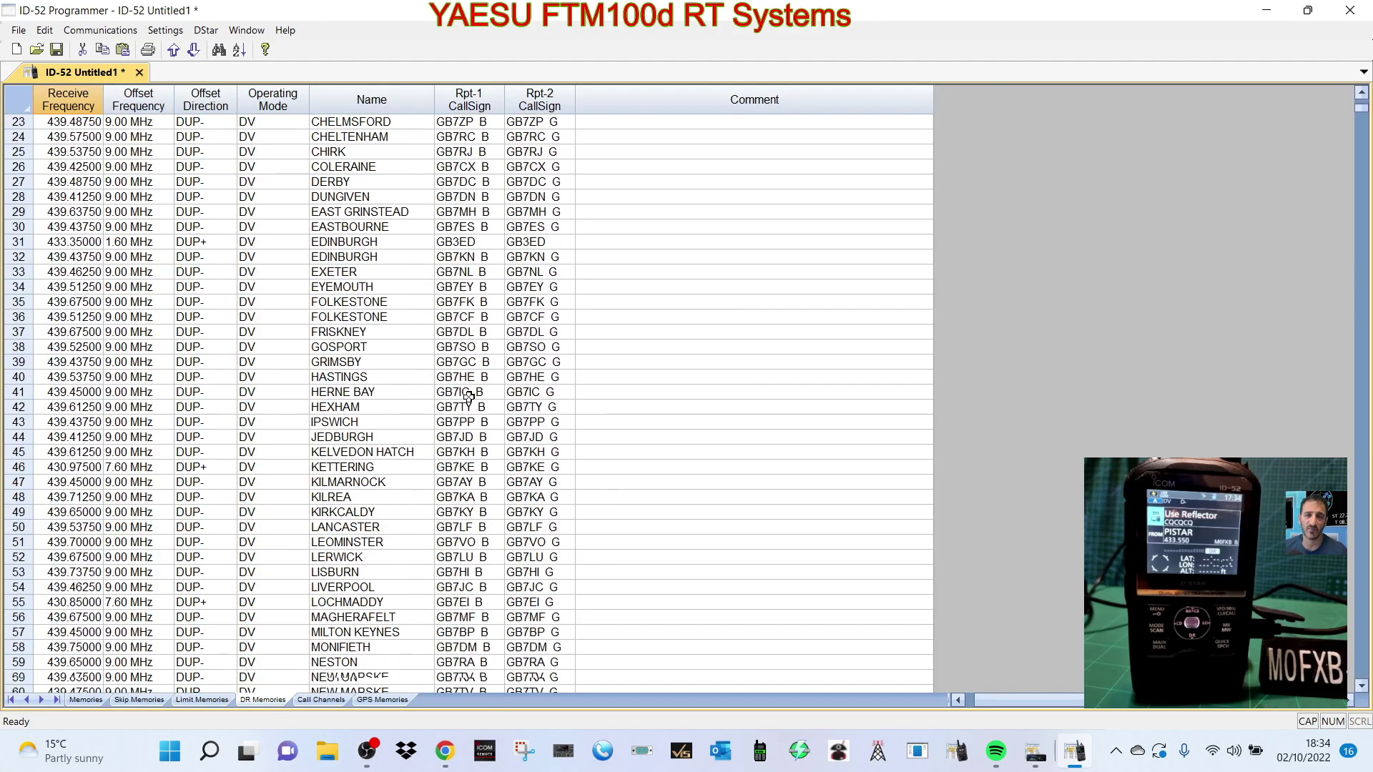
scroll(475, 456, up, 13)
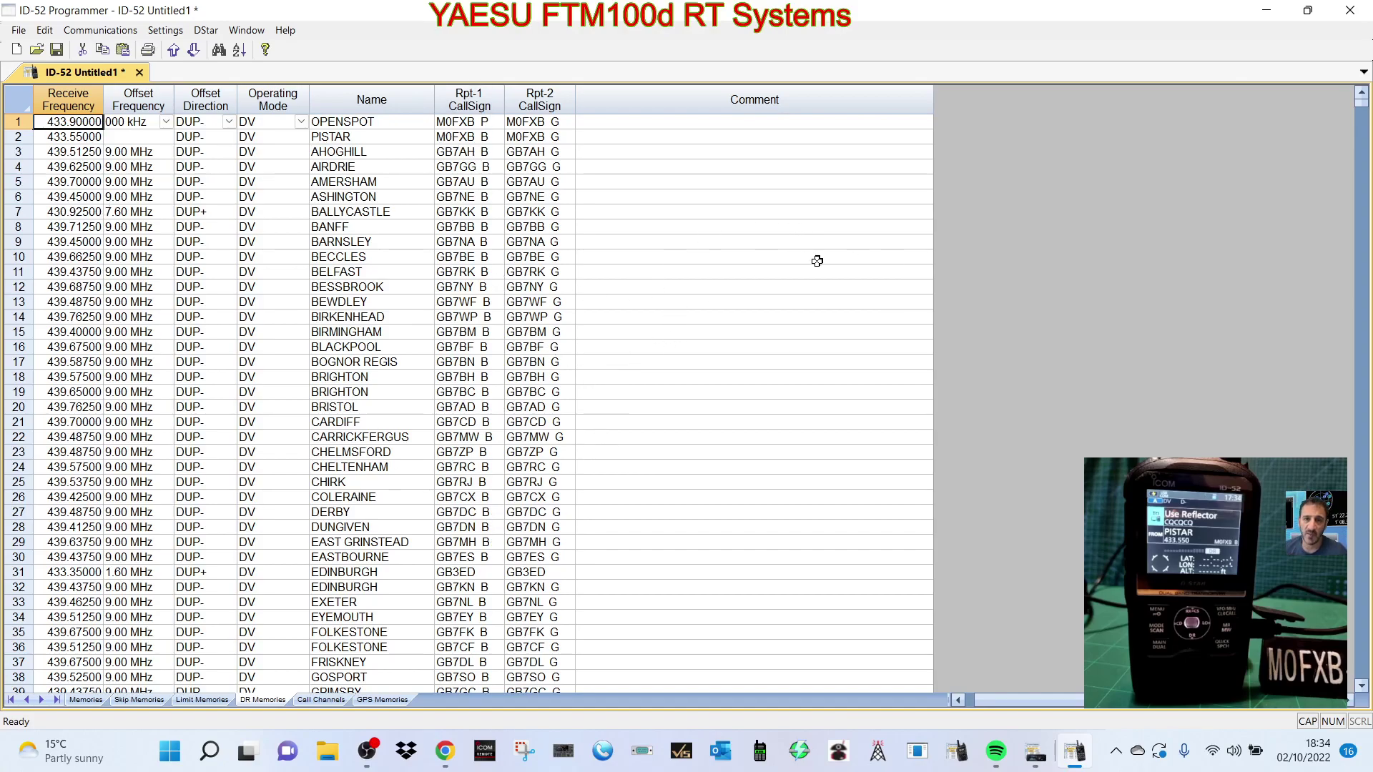
View the Call Channels and GPS Memories lists, then return to the regular Memories list.
click(321, 701)
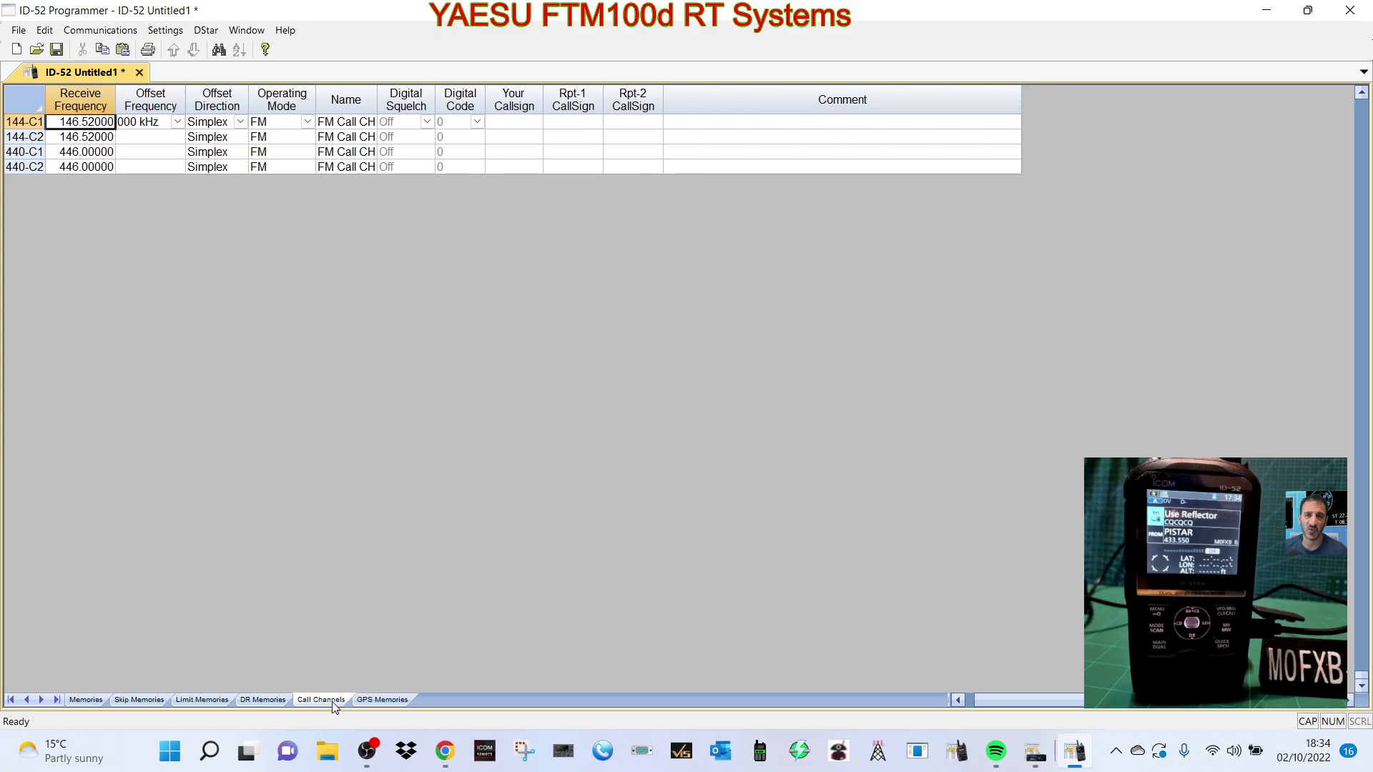
click(382, 700)
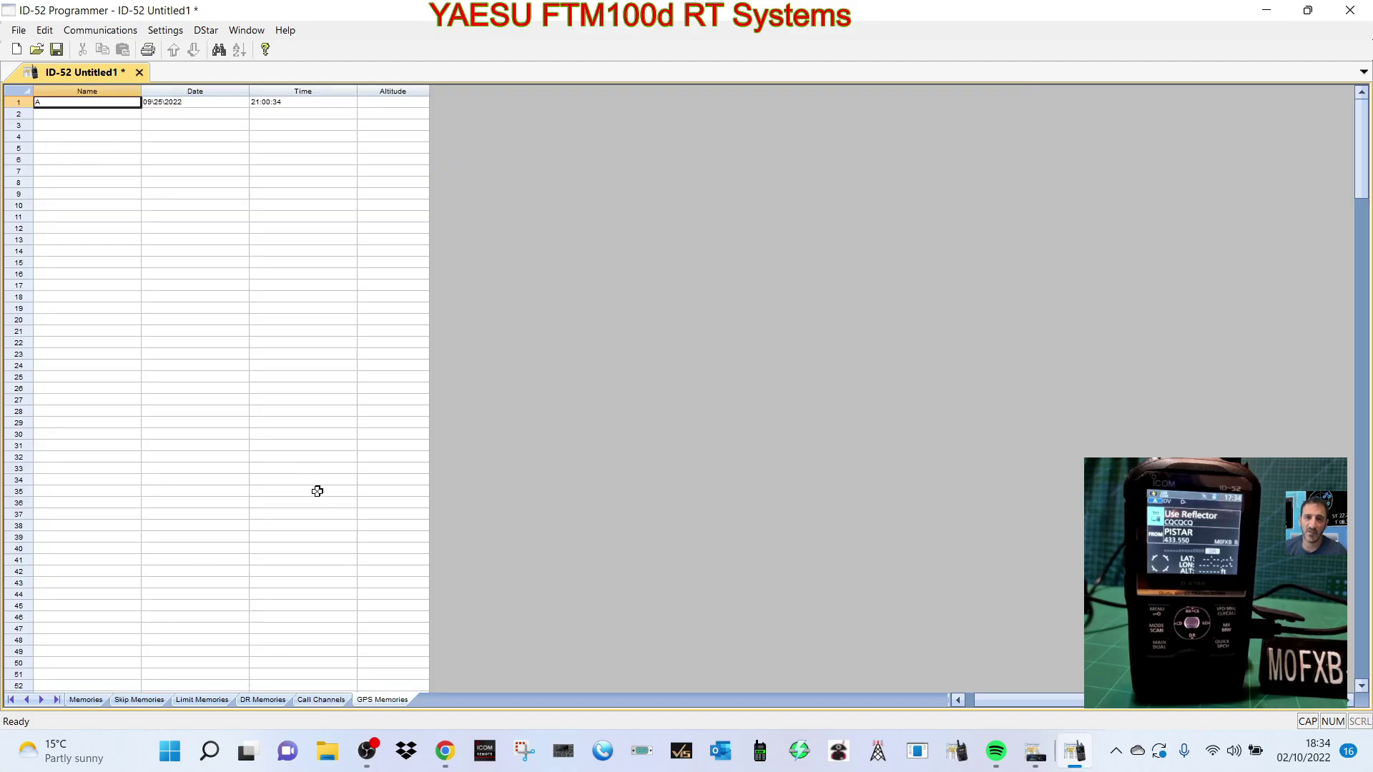
scroll(313, 466, down, 6)
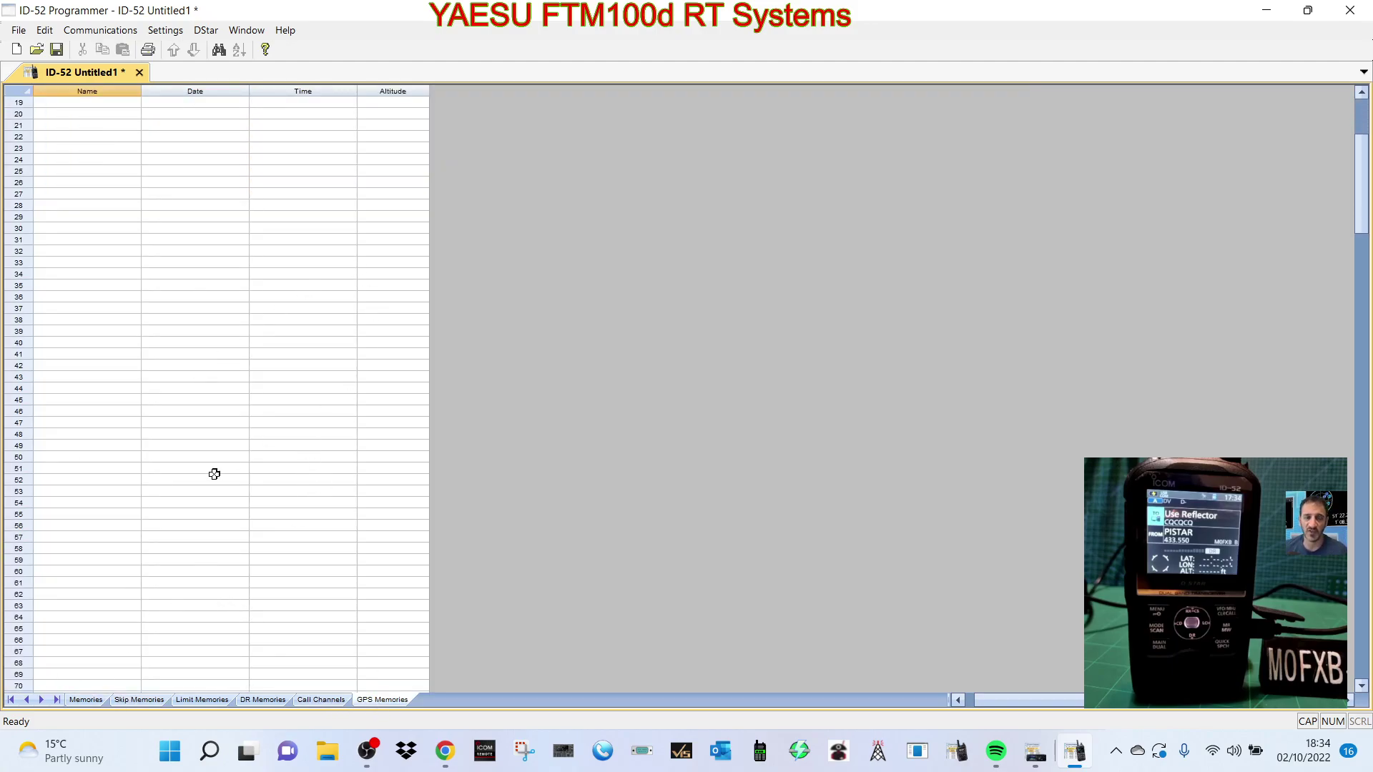
click(84, 700)
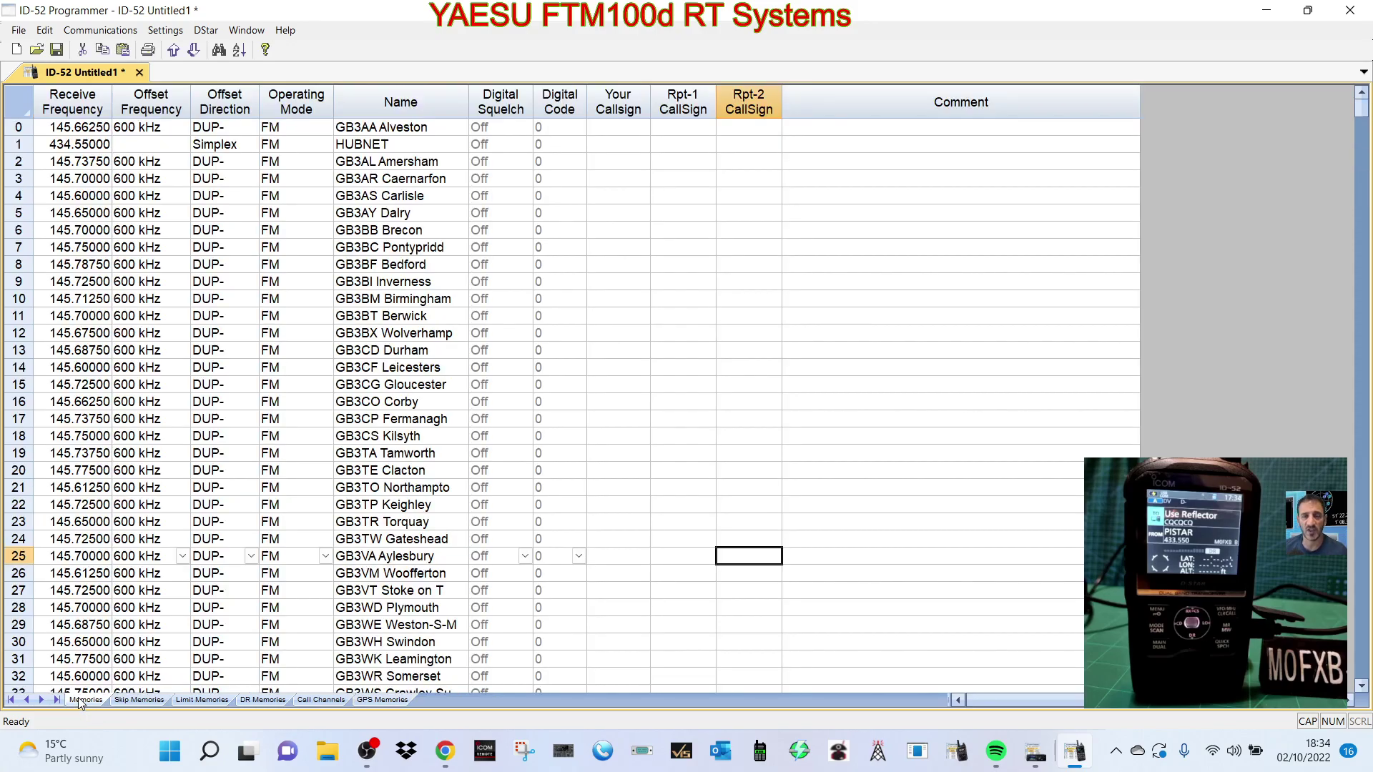
Review the Common, Common2 and GPS pages of the radio menu settings, then close them without applying changes.
click(174, 40)
click(183, 47)
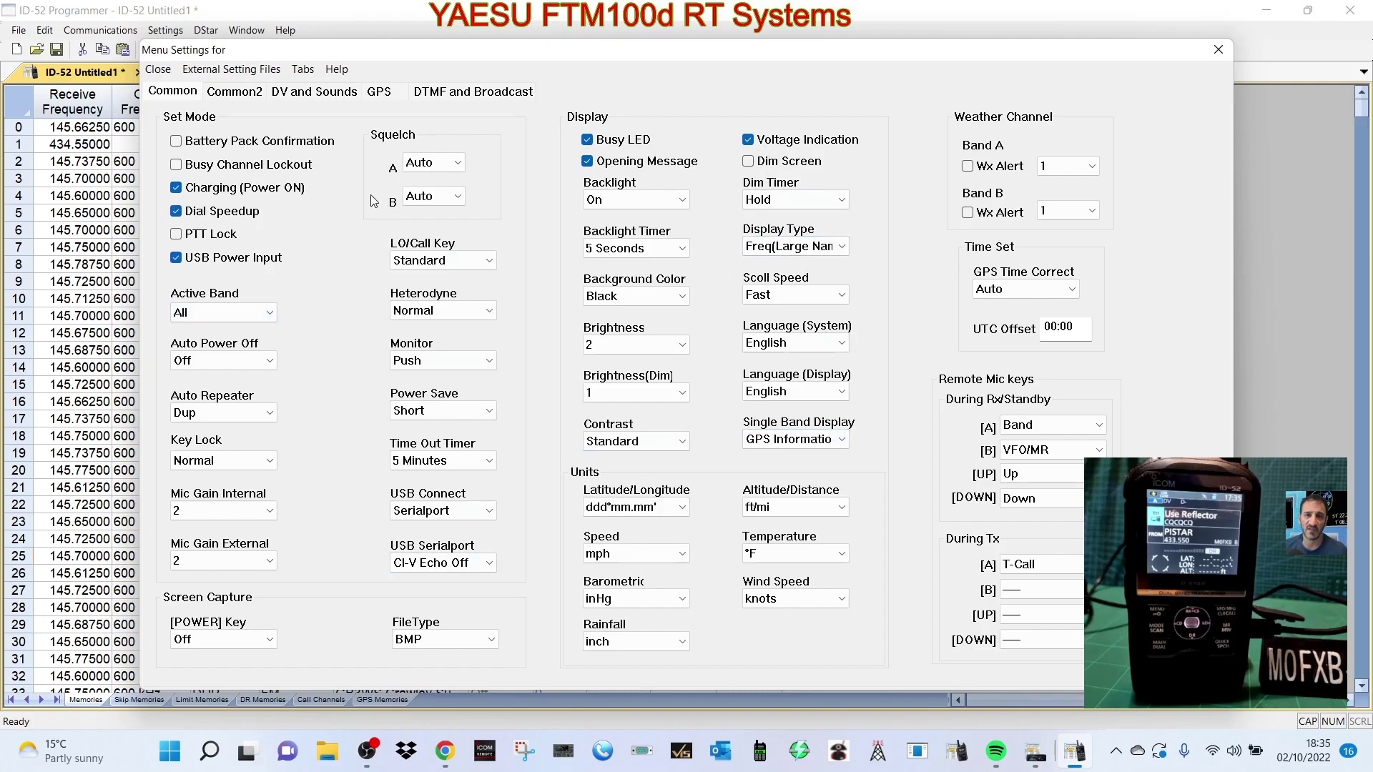
click(231, 98)
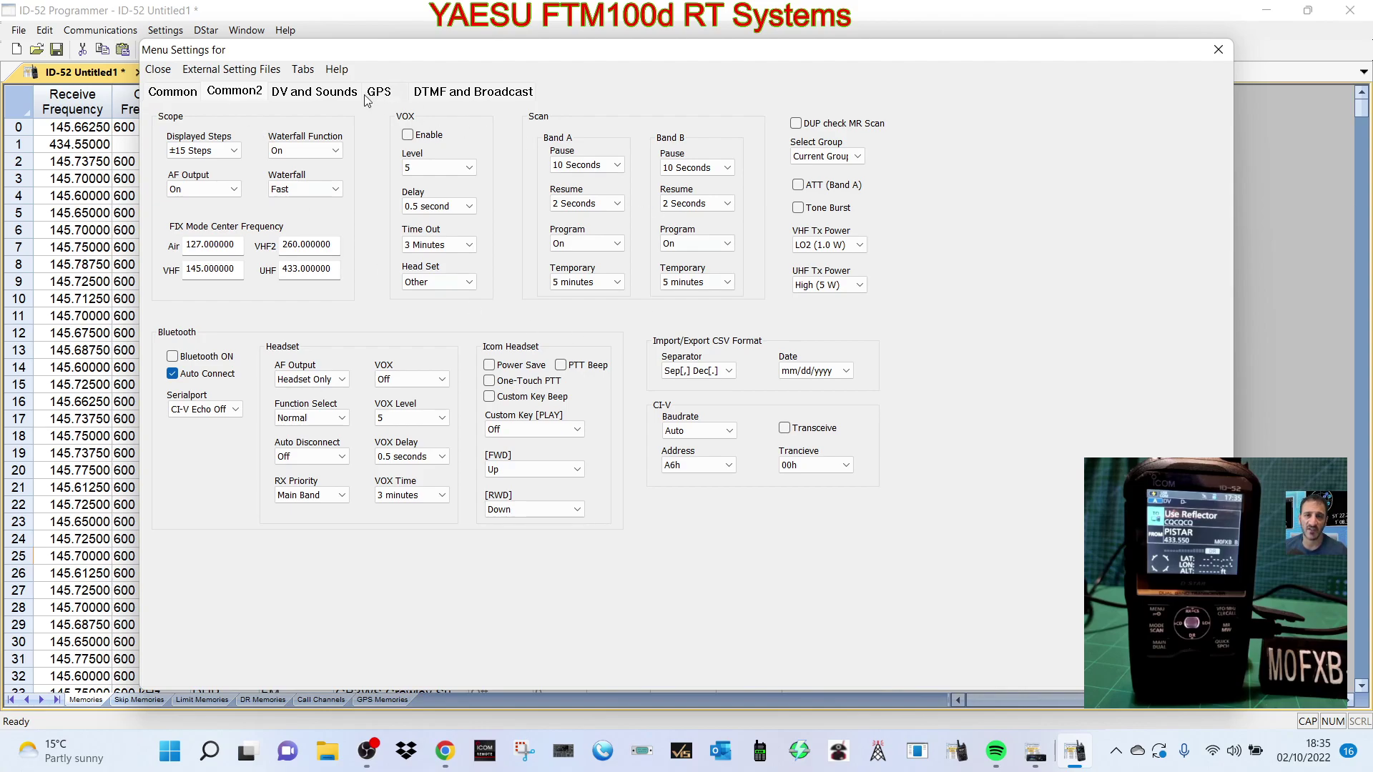
click(296, 74)
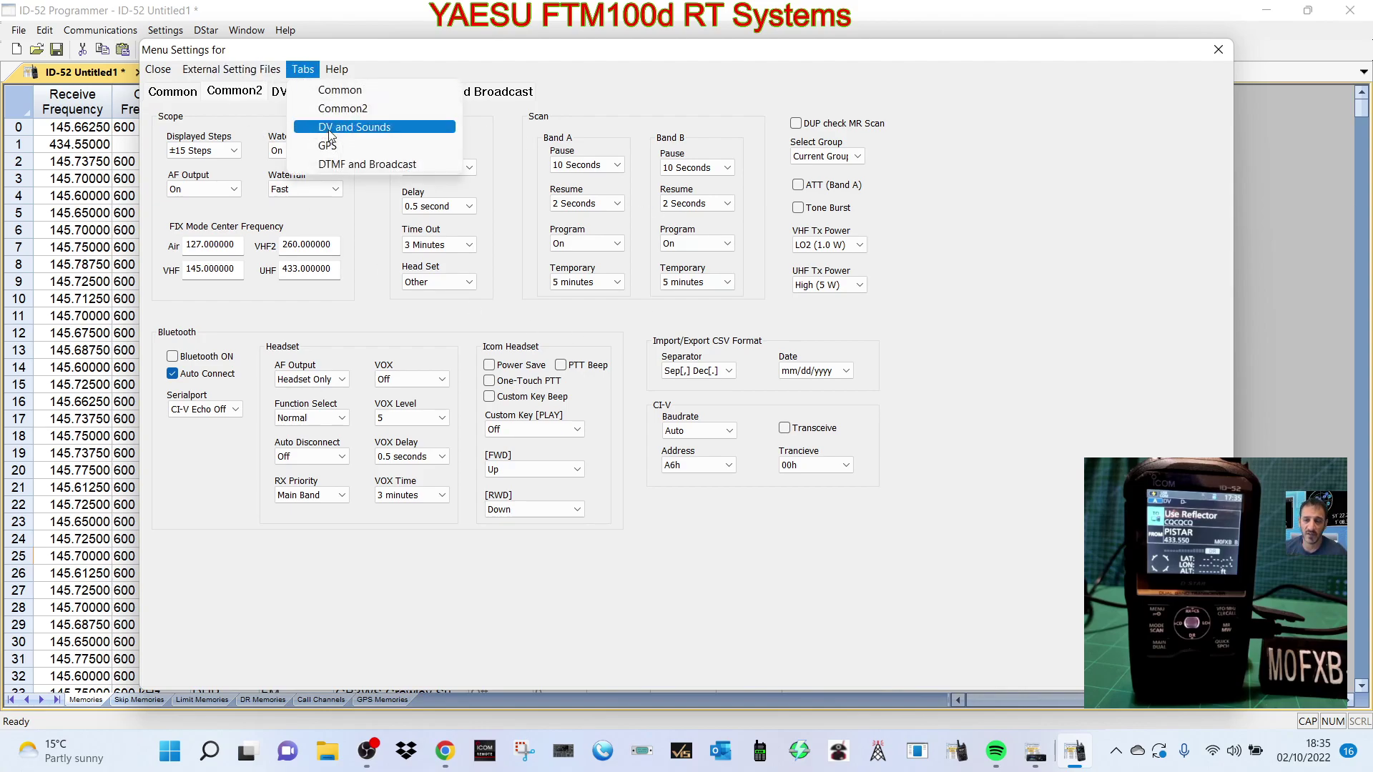
click(328, 148)
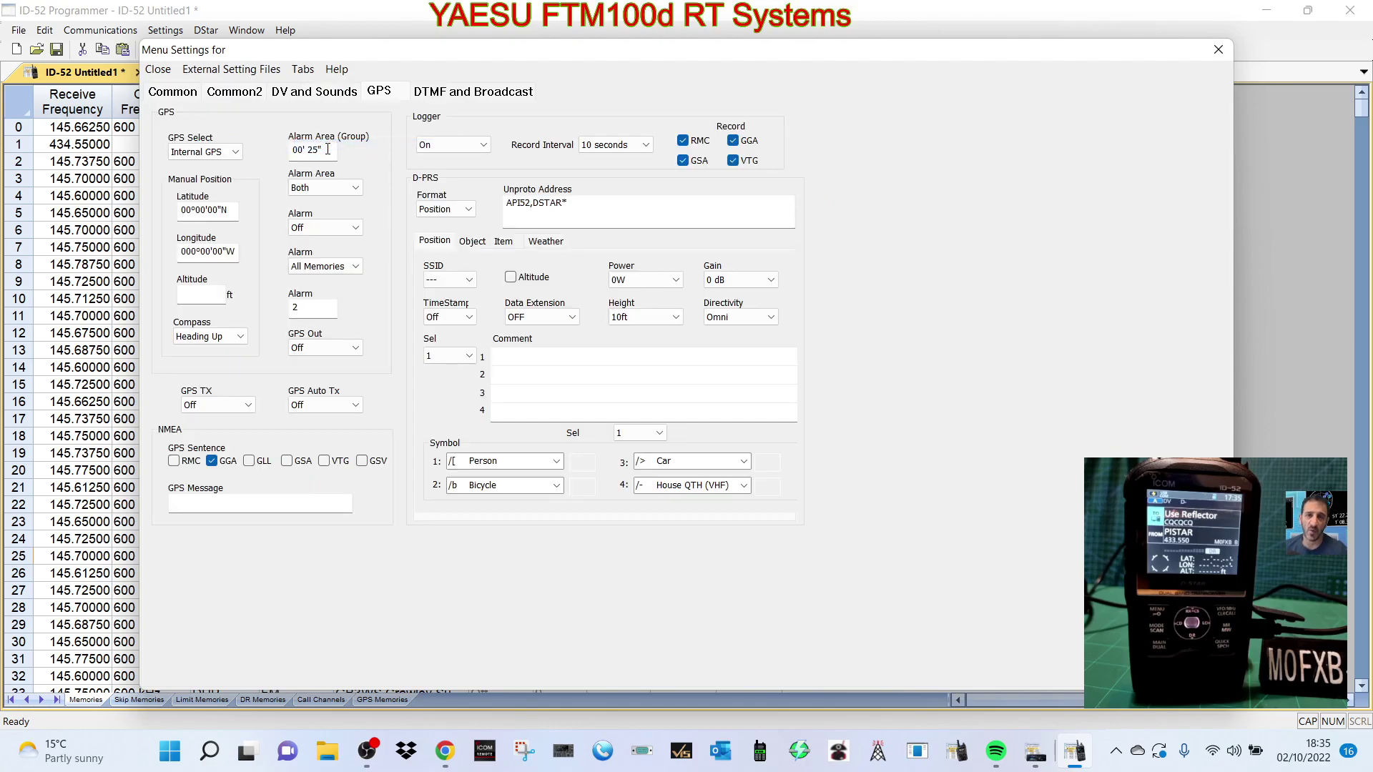
click(304, 70)
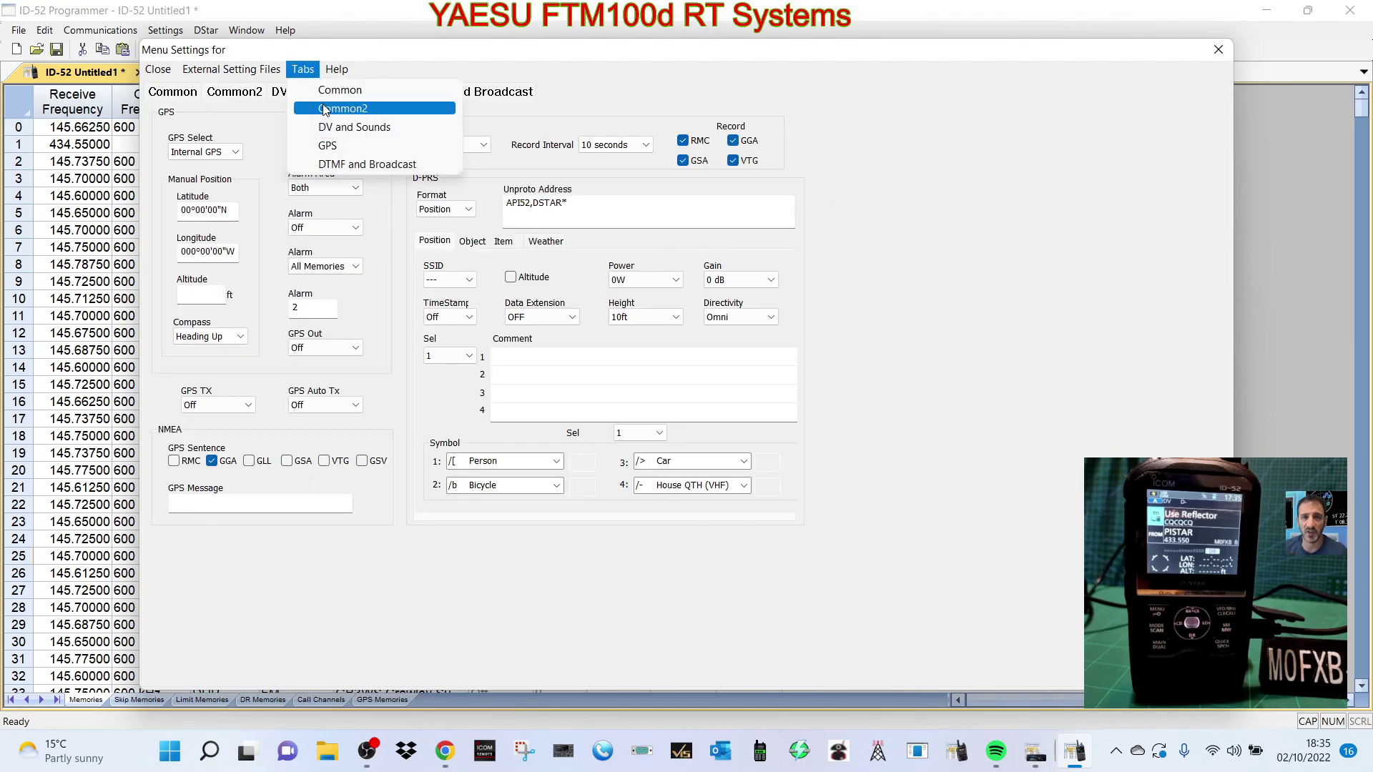
mouse_move(337, 70)
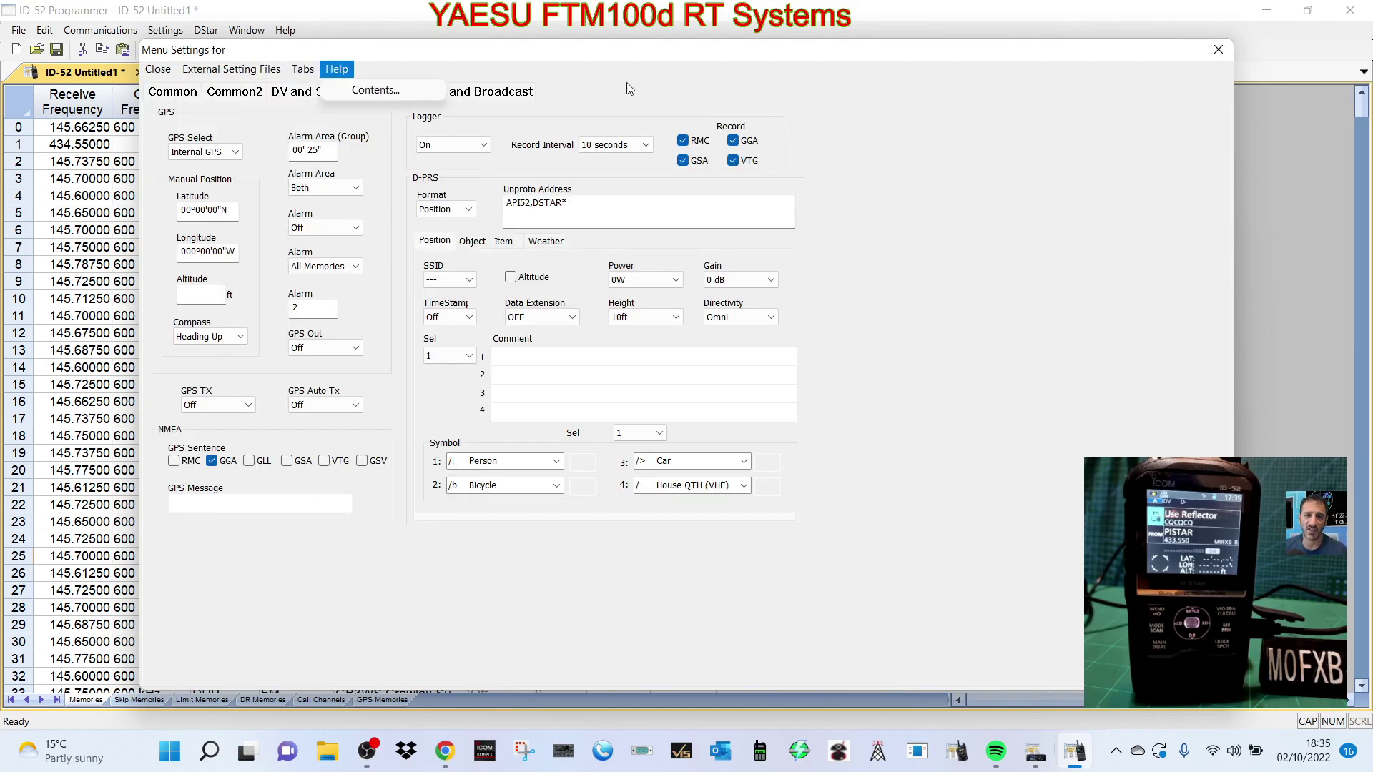
click(1226, 50)
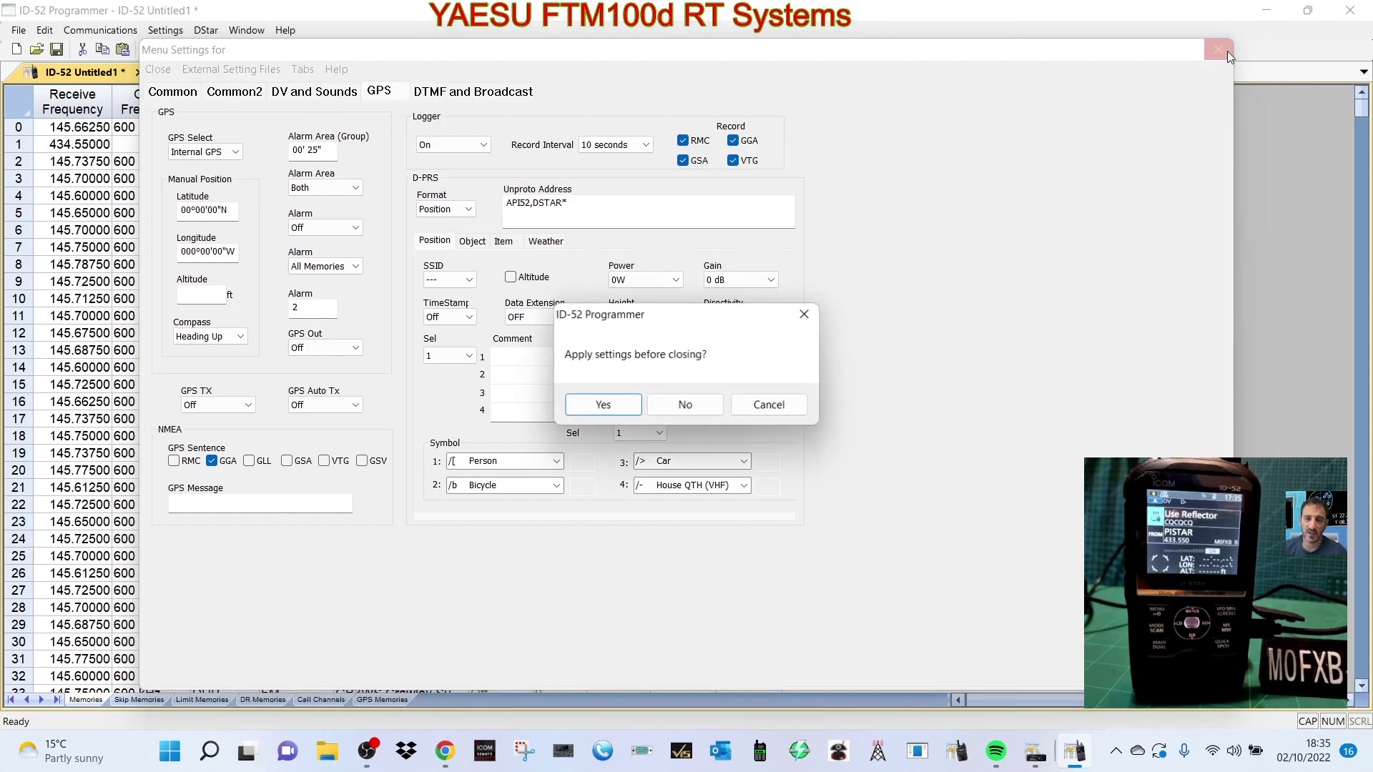
click(681, 406)
View the bank names and linking for the memory channel, GPS and DR memory banks, then close the dialog.
click(166, 33)
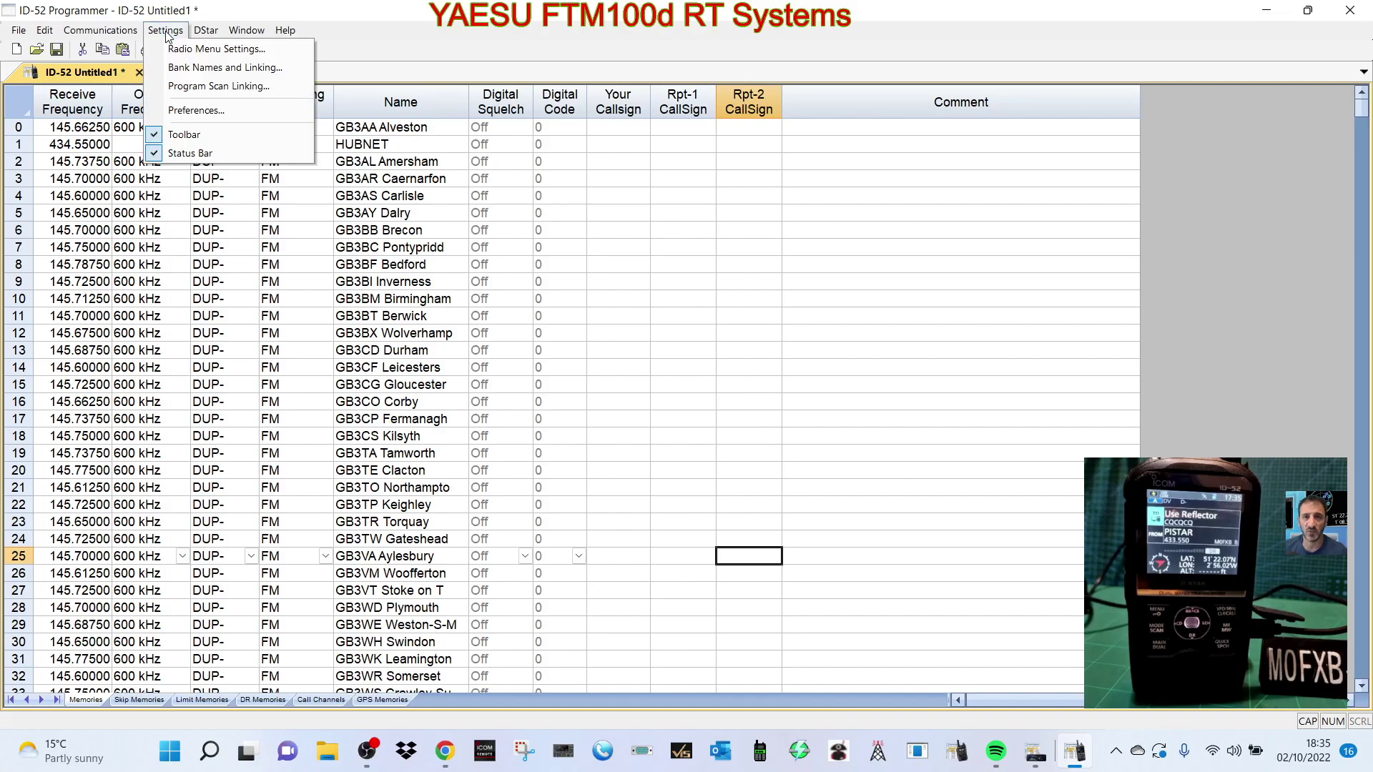
click(222, 67)
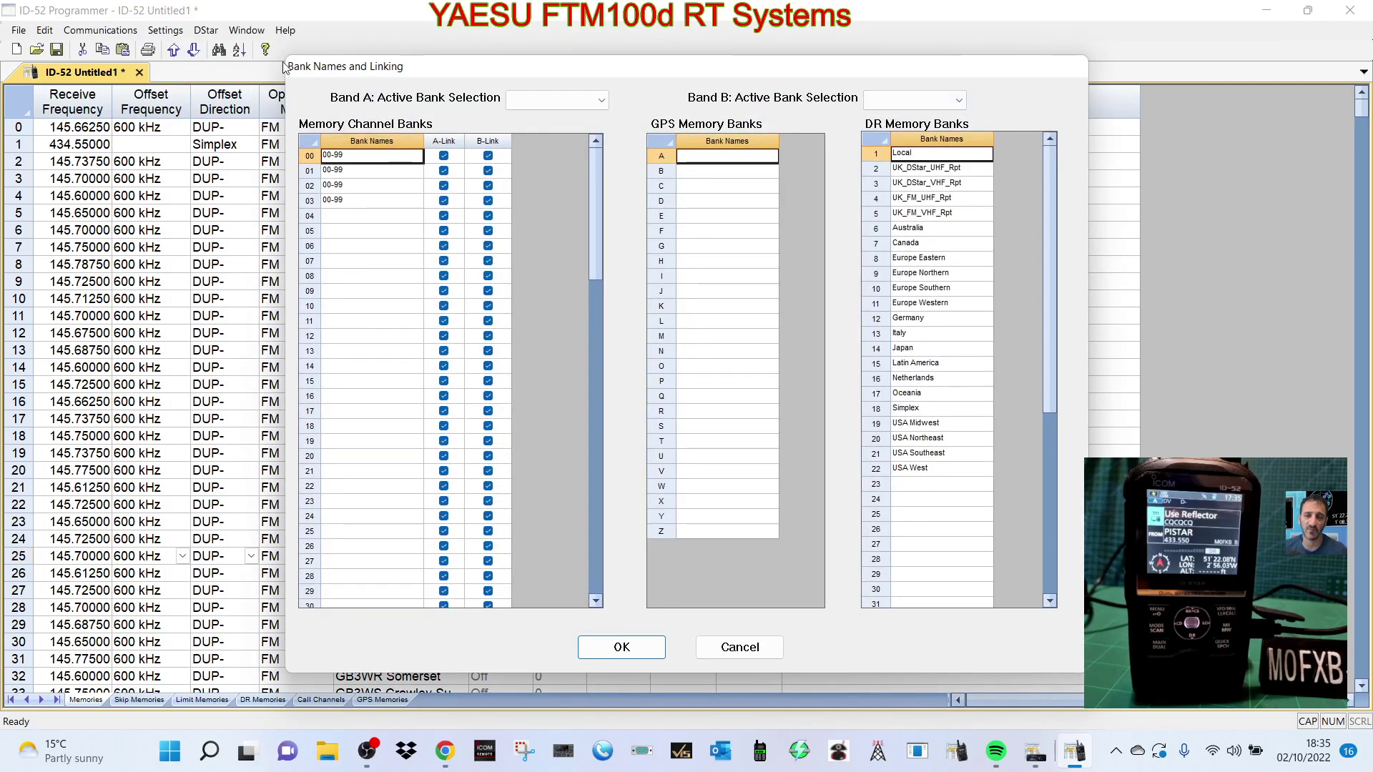
click(619, 648)
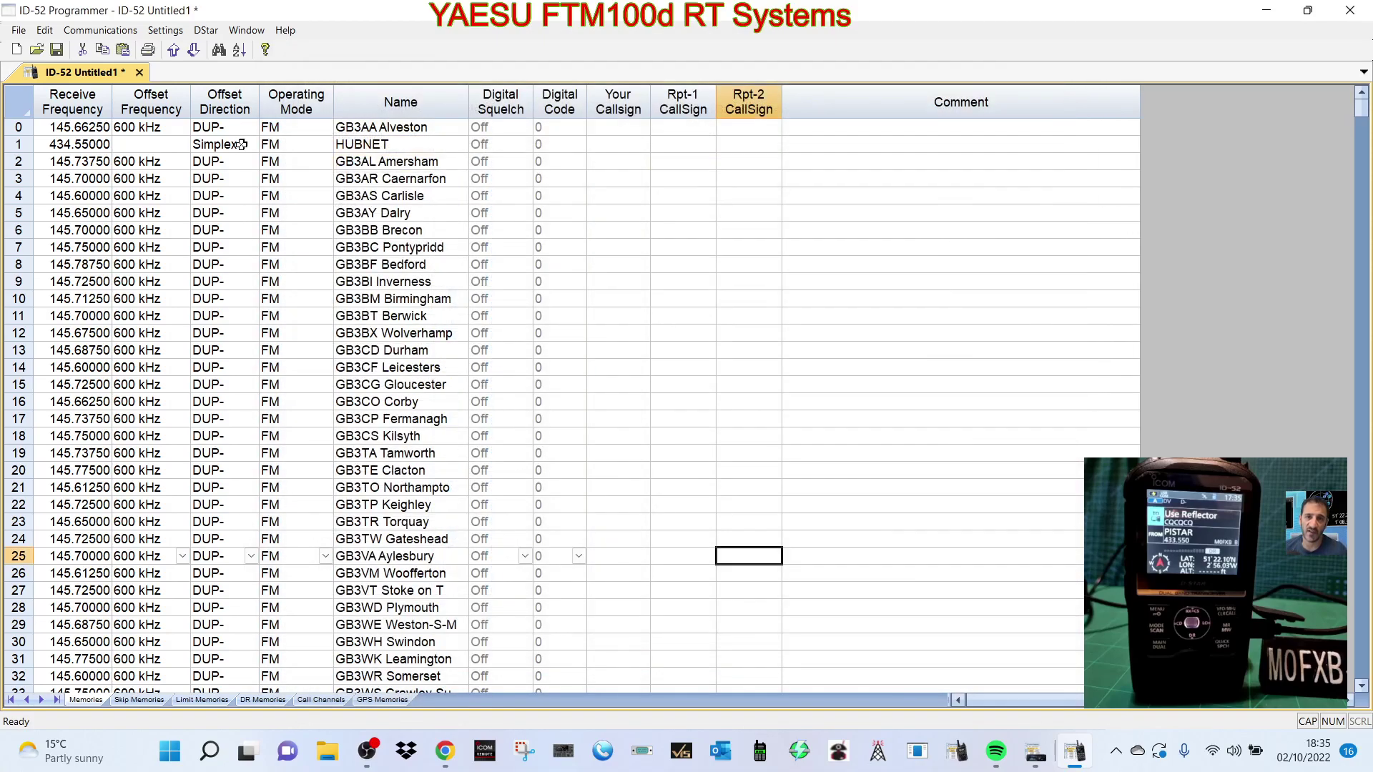
View the grid display preferences with the list of hidden columns, then close the dialog.
click(165, 31)
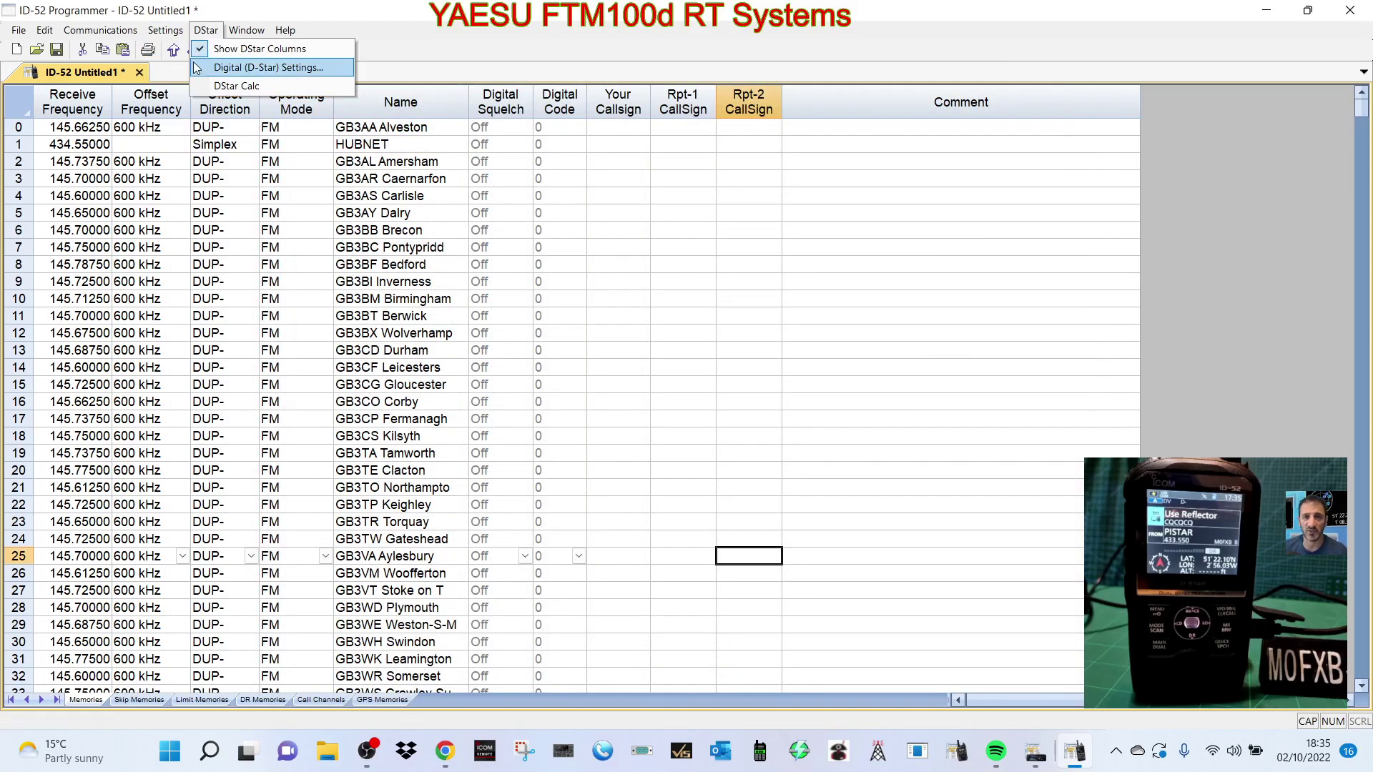
click(196, 110)
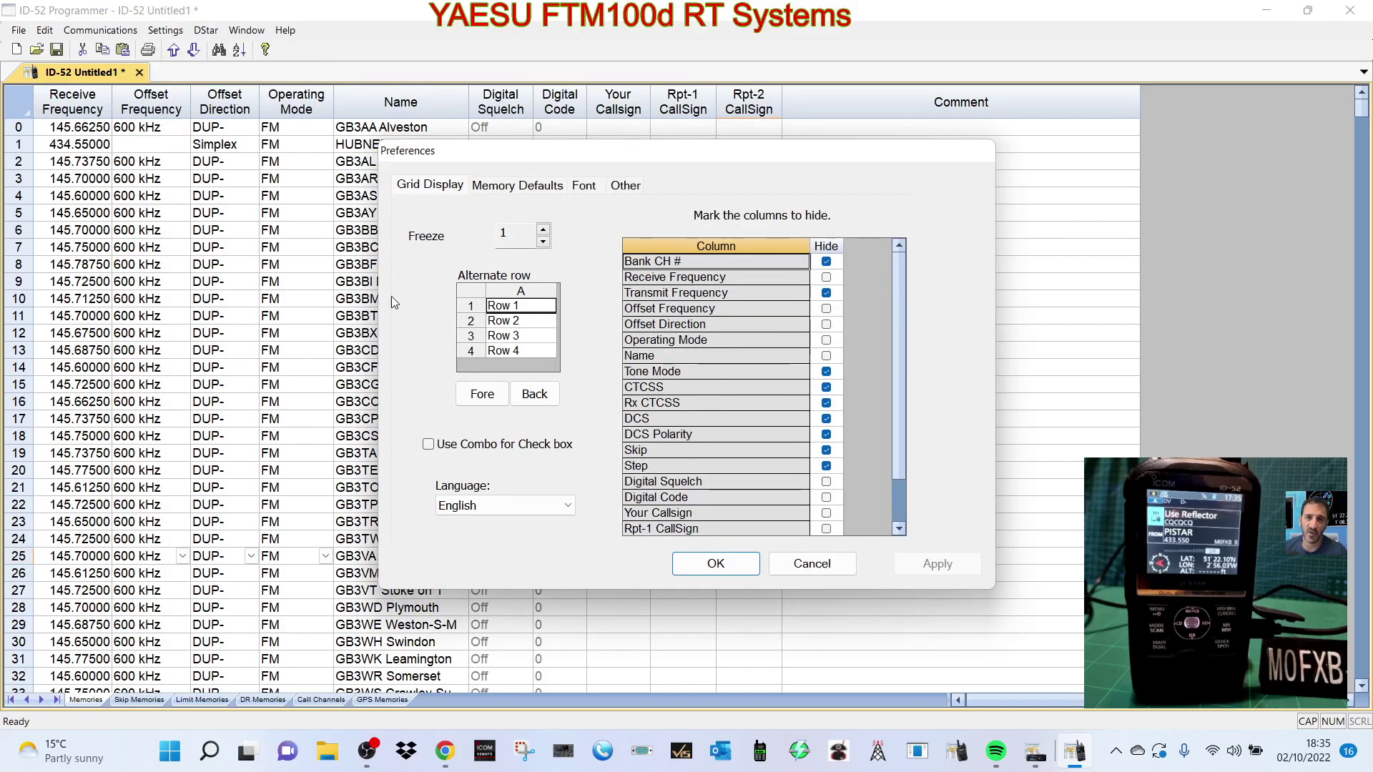
click(717, 563)
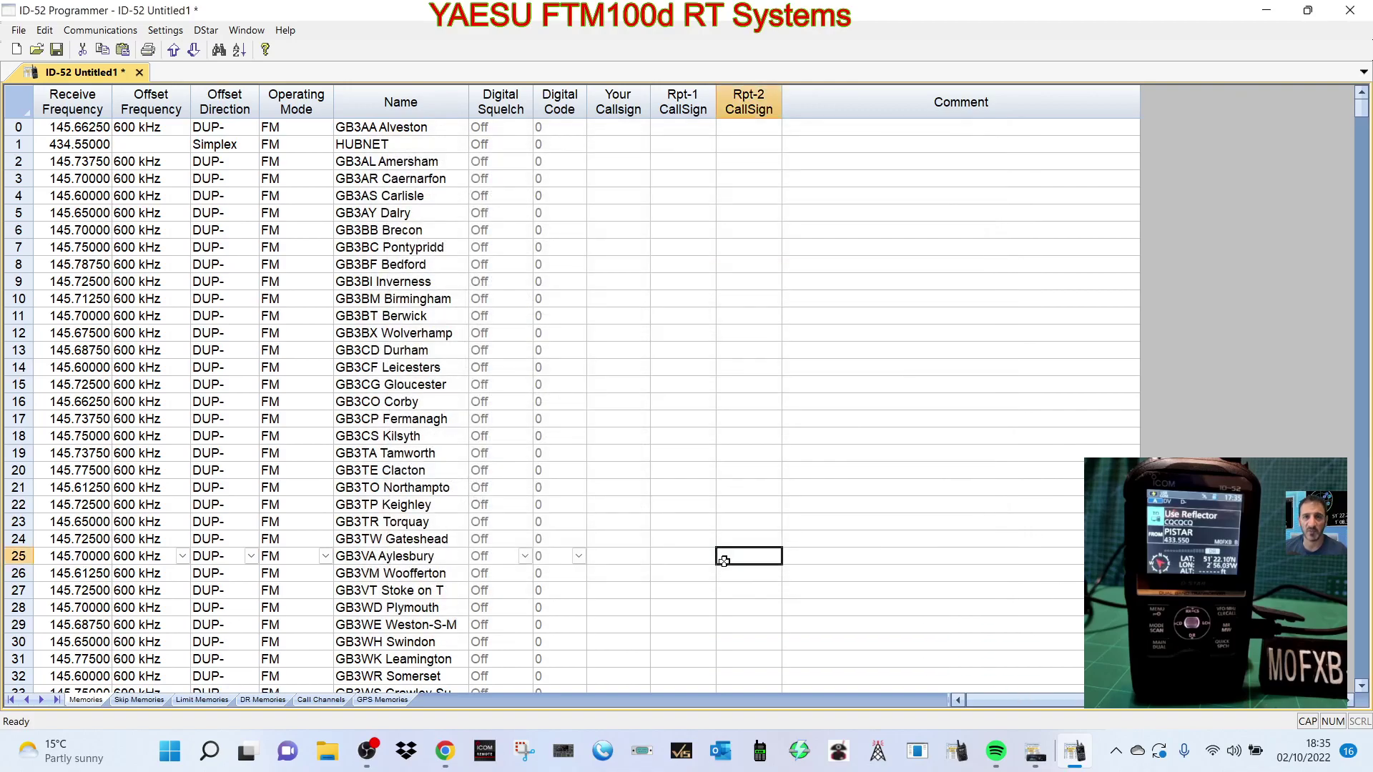
click(101, 31)
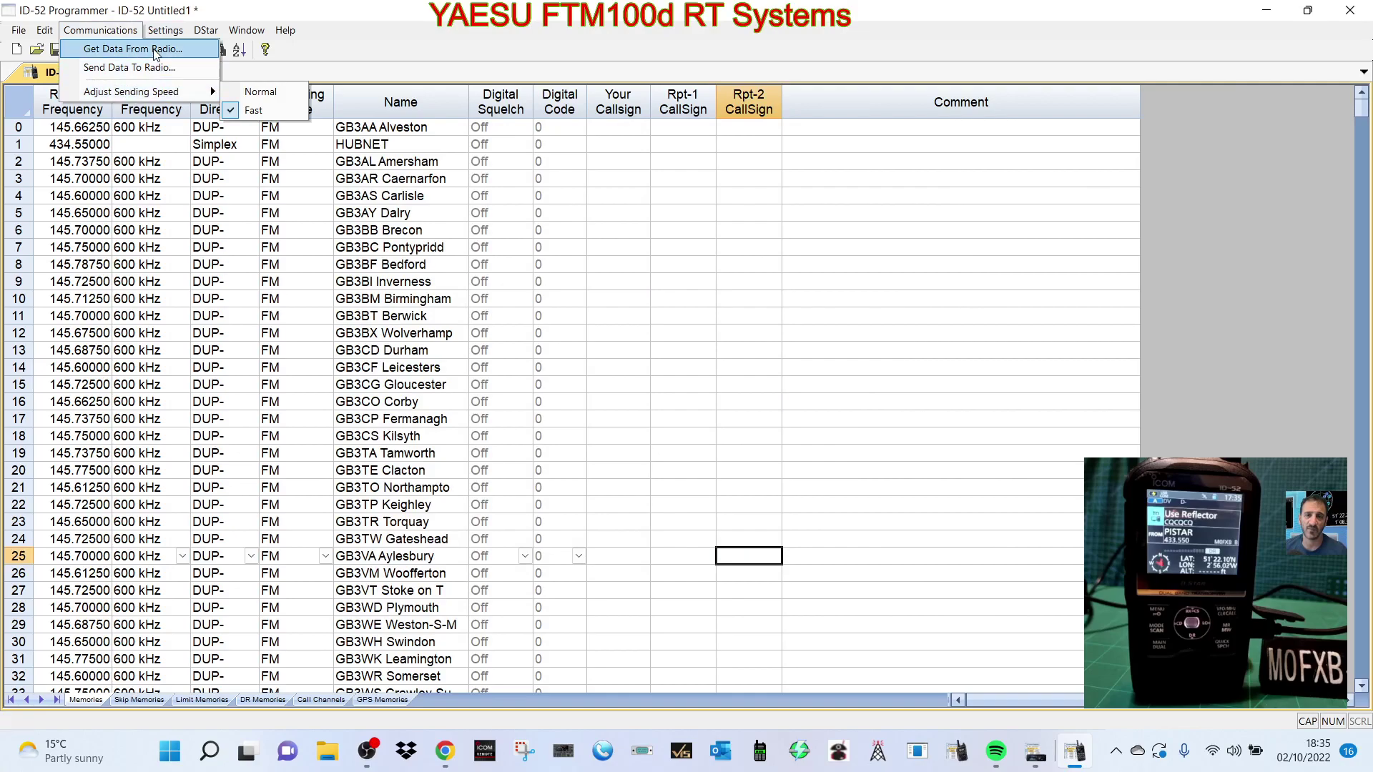
mouse_move(159, 35)
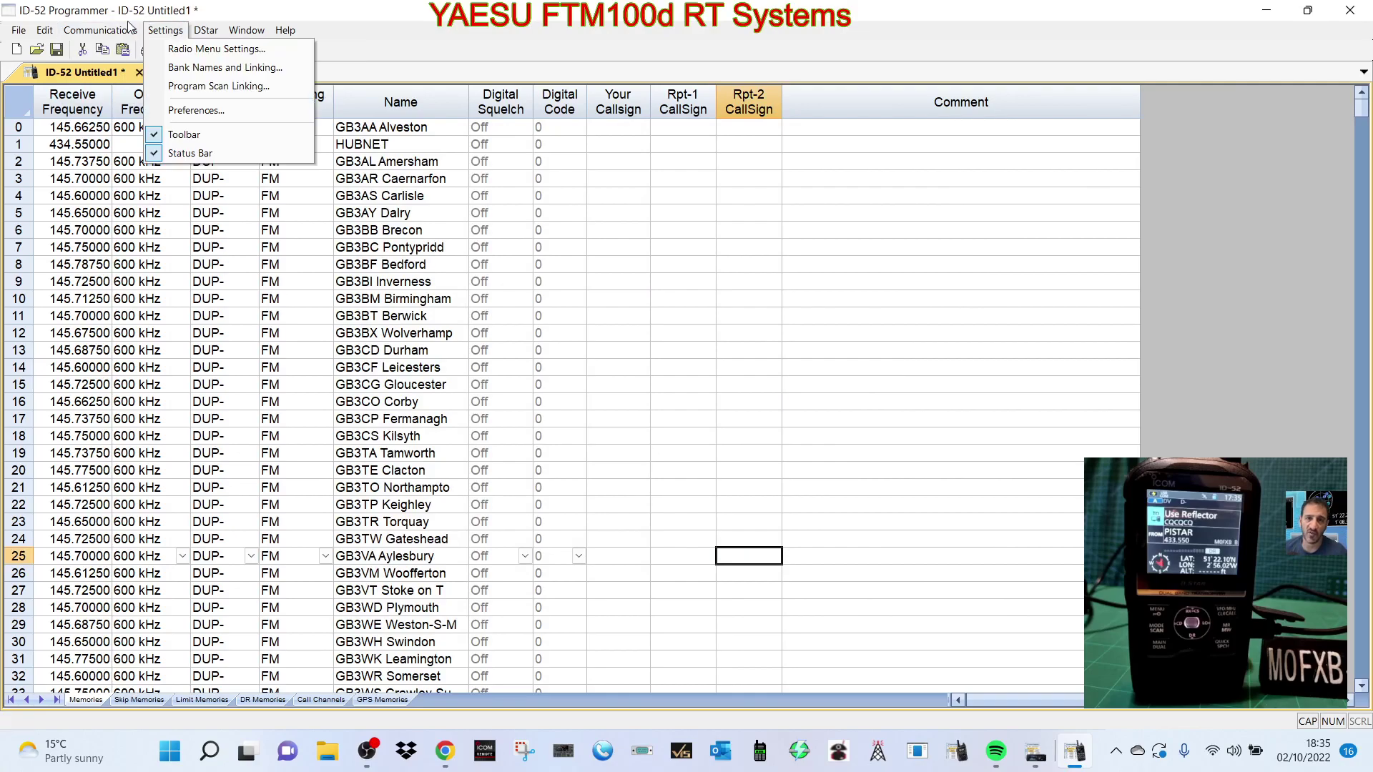
Search RepeaterBook external data for 2 meter and 70 cm repeaters within 50 miles of Bristol, UK.
click(18, 34)
click(18, 33)
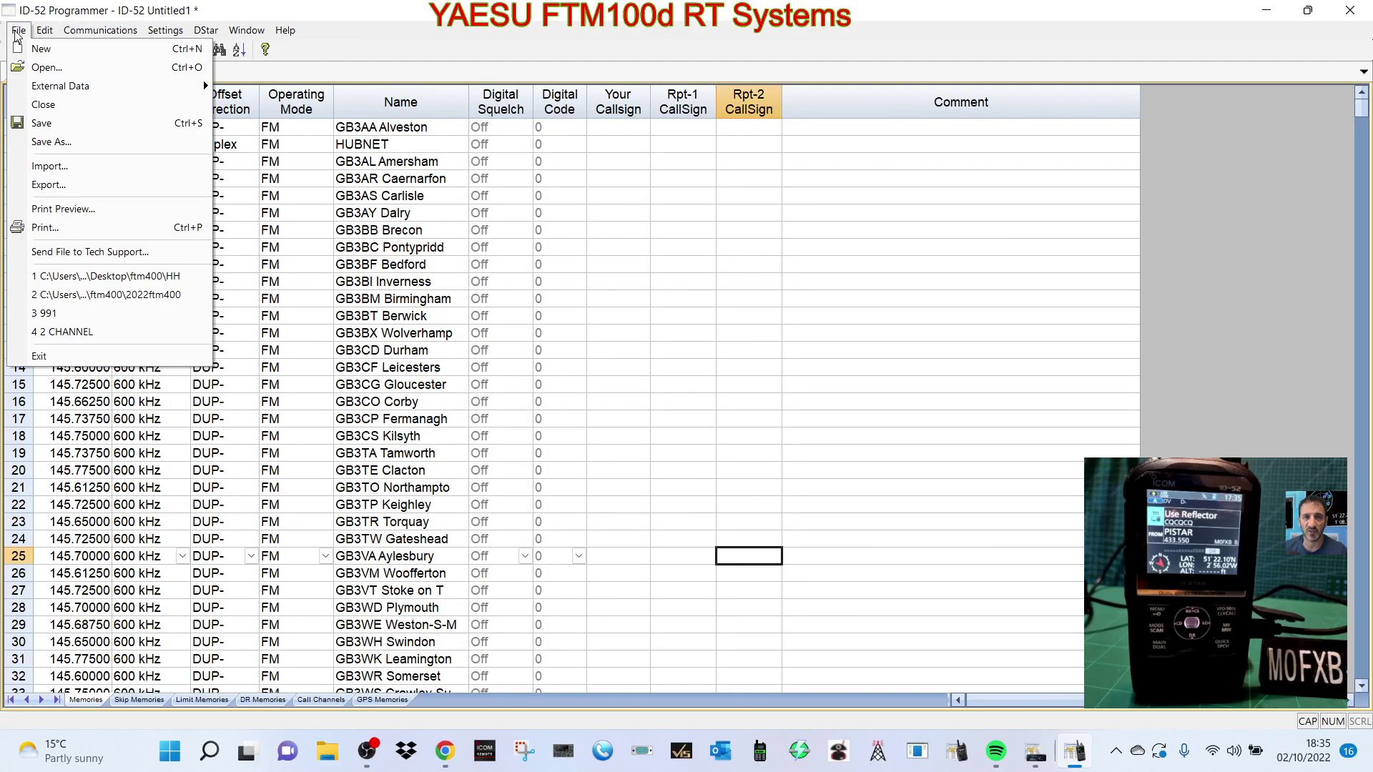
mouse_move(45, 35)
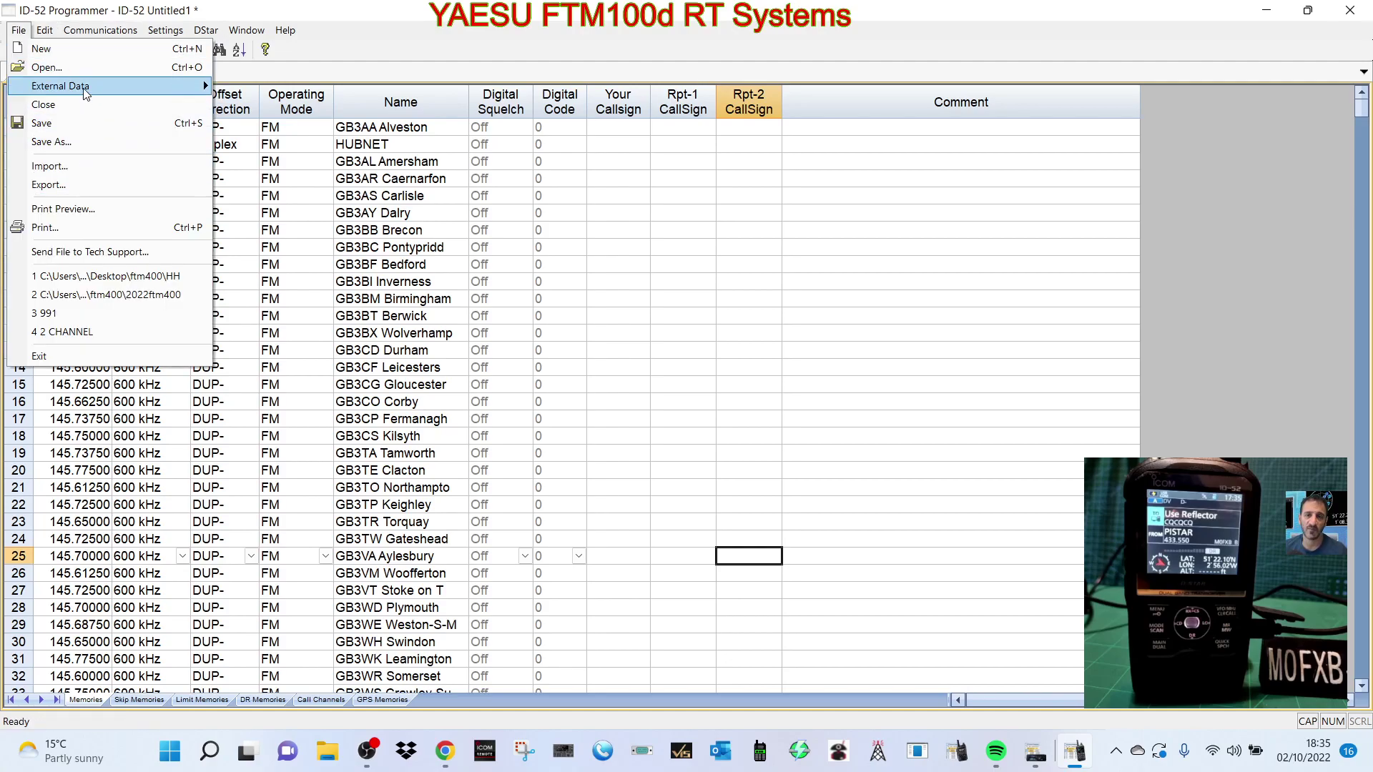
mouse_move(140, 93)
click(283, 104)
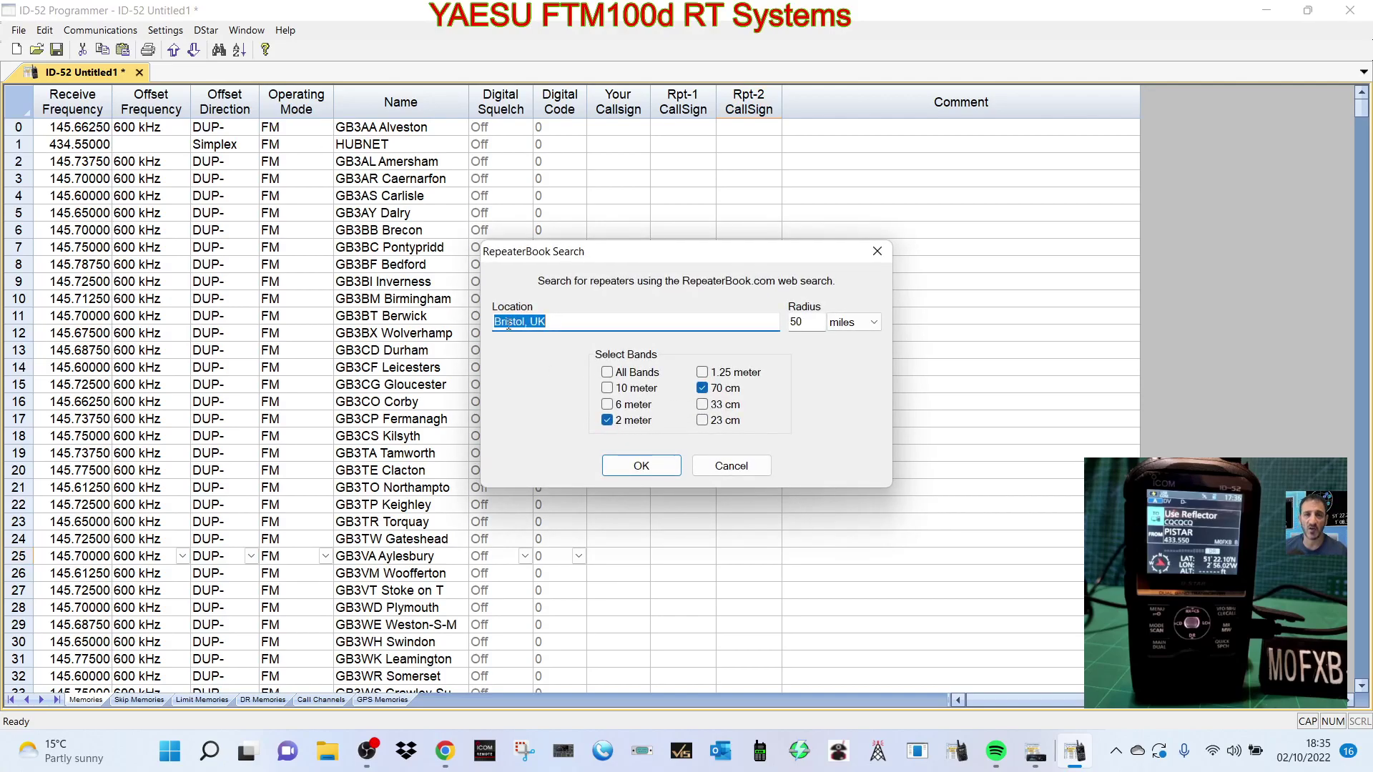
click(640, 465)
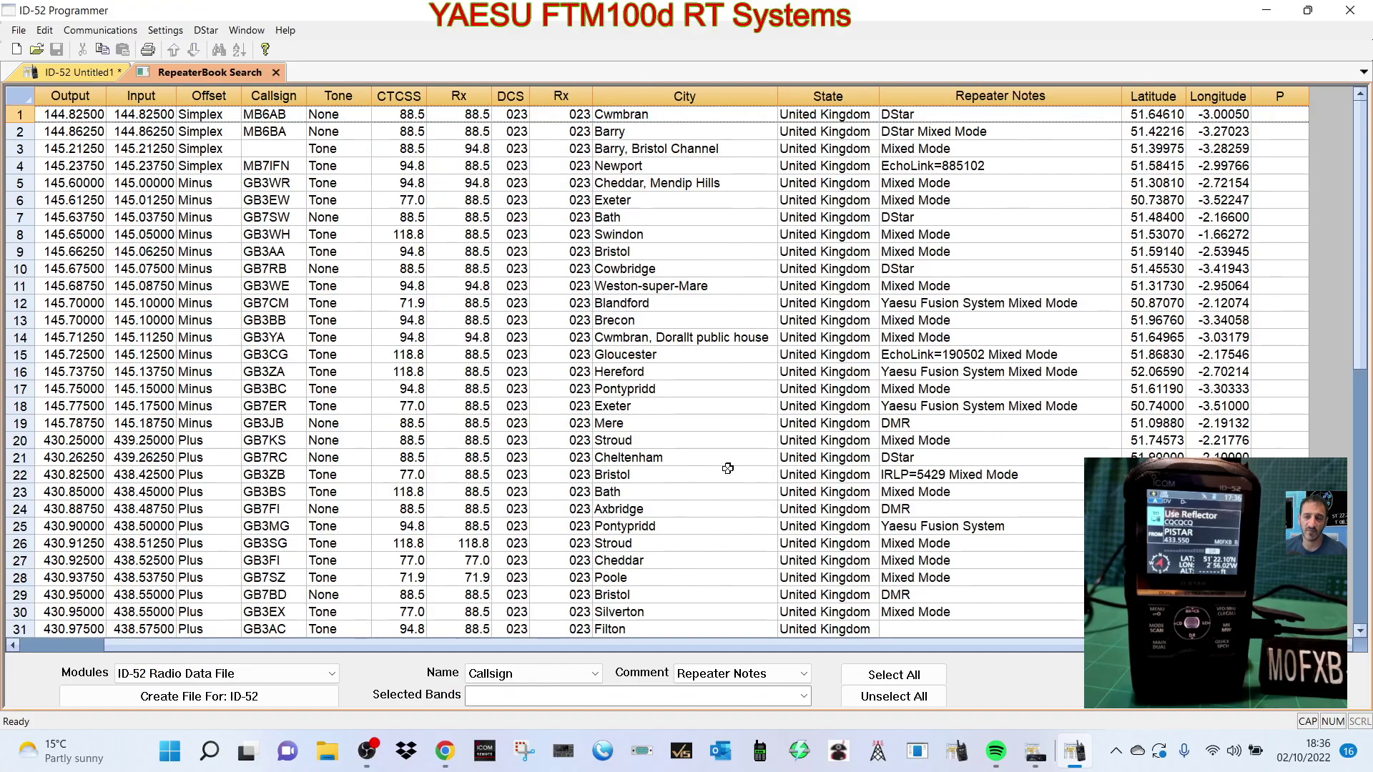
Look through the RepeaterBook results and create an ID-52 radio data file from them.
scroll(728, 468, down, 6)
scroll(725, 397, up, 6)
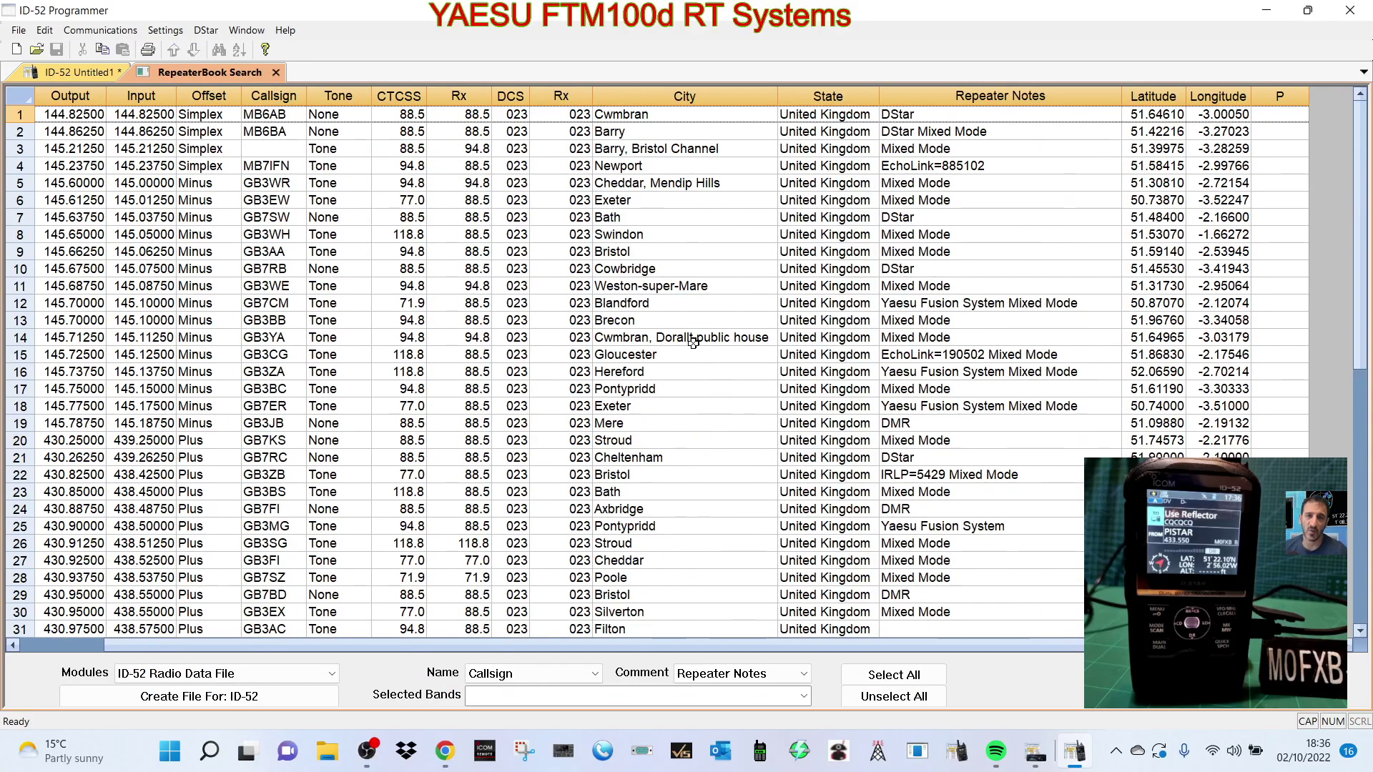
click(243, 694)
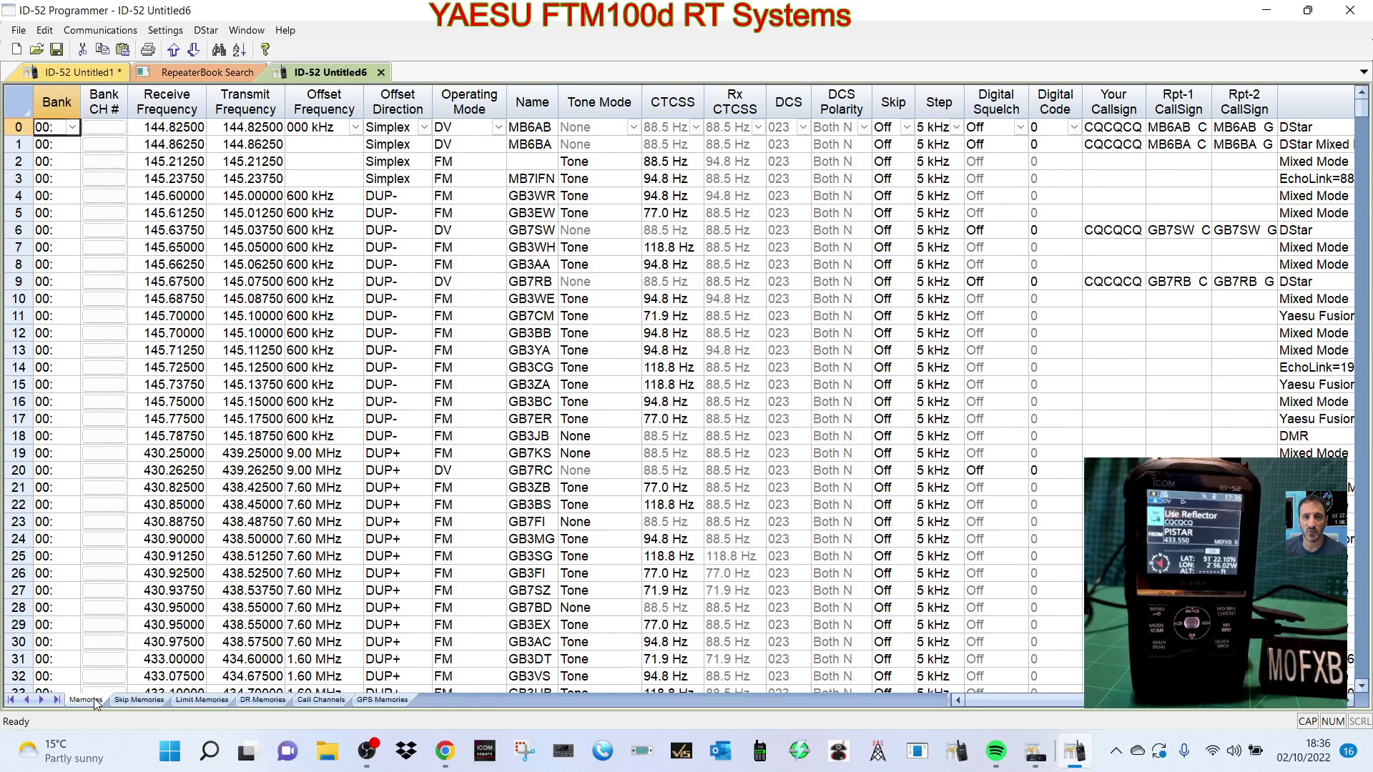
Select the memory channels of the new ID-52 file from row 1 downward and copy them.
click(20, 30)
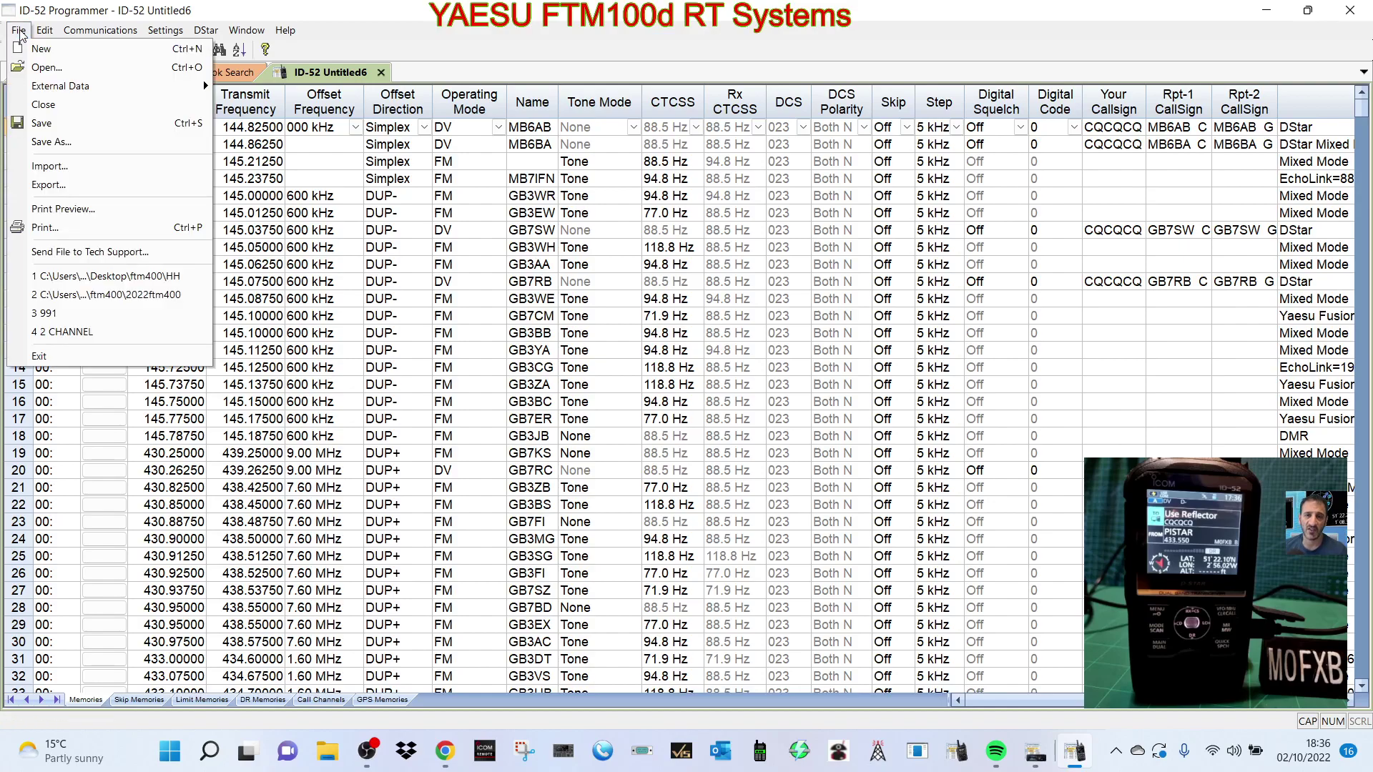
mouse_move(44, 30)
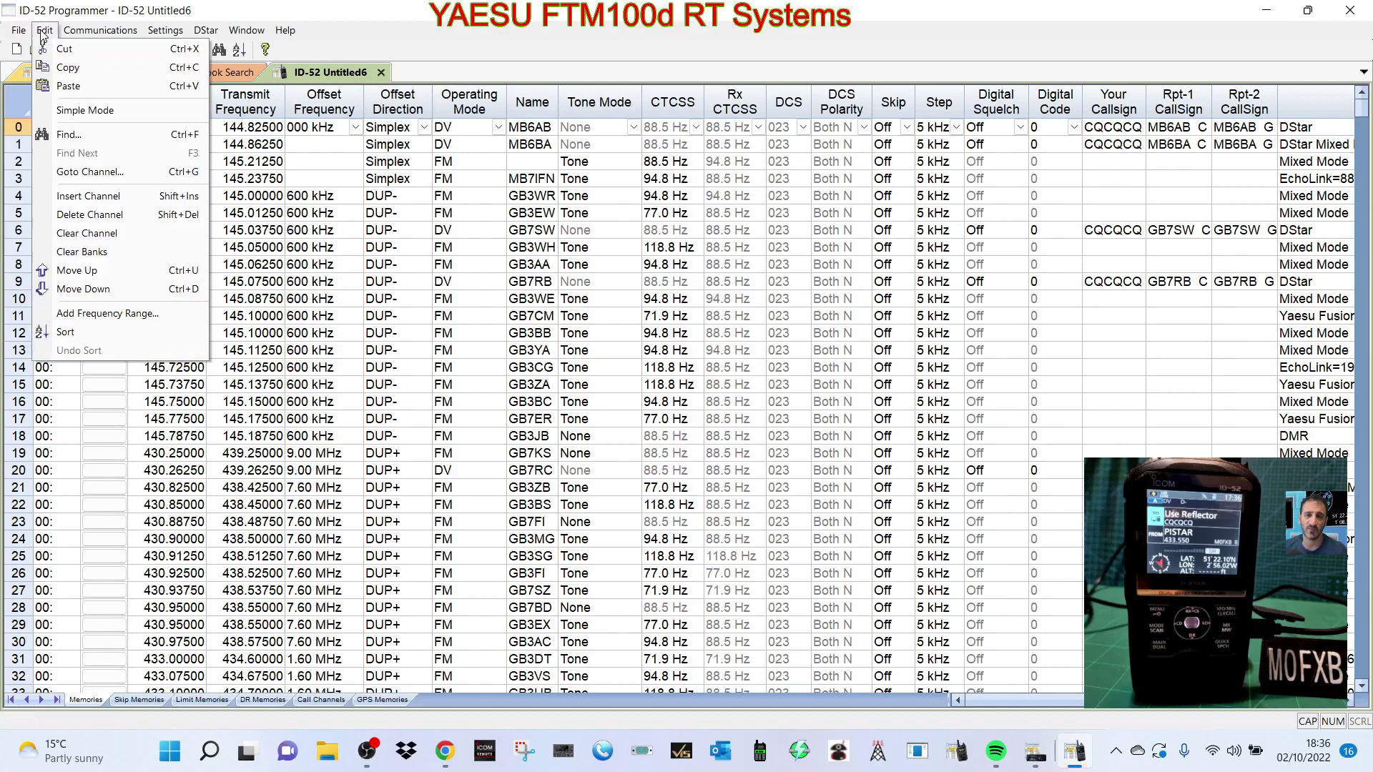
click(66, 68)
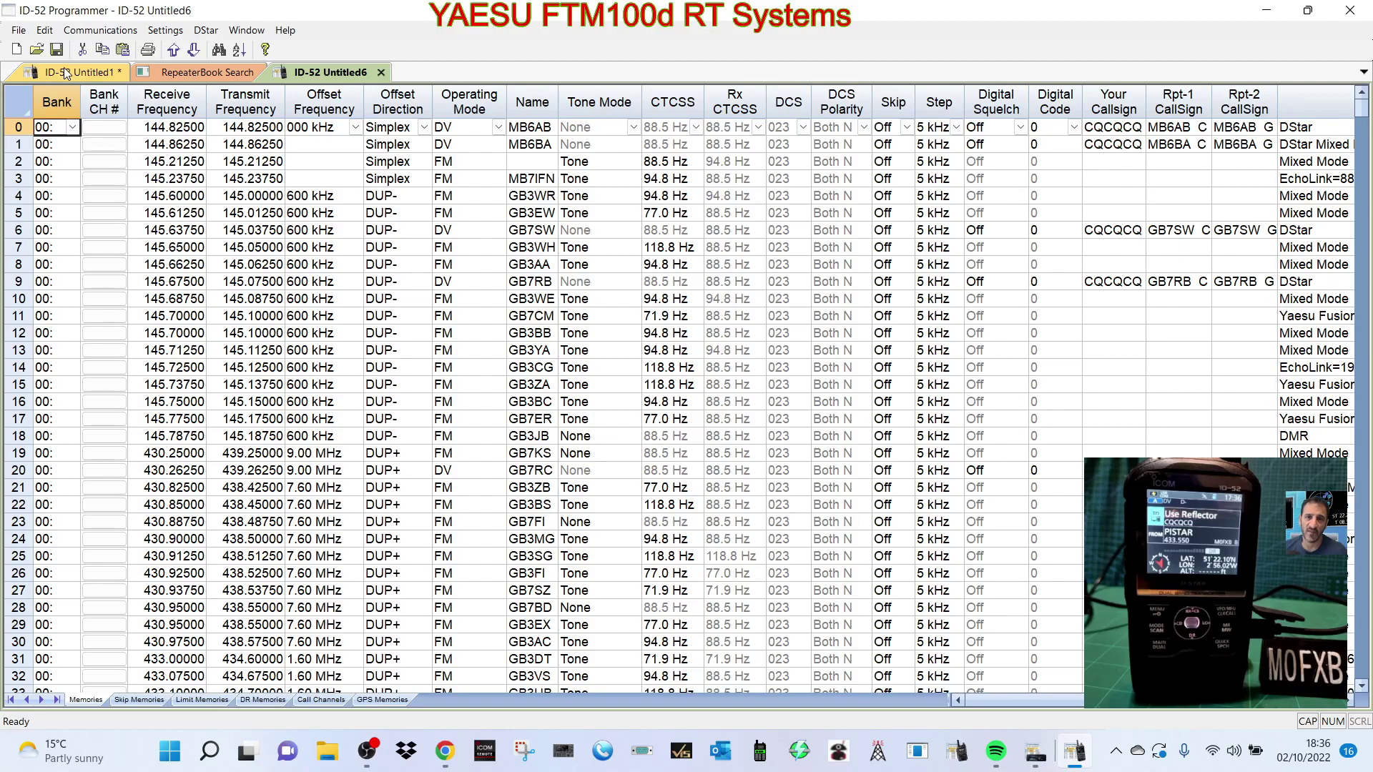
drag(18, 144, 36, 691)
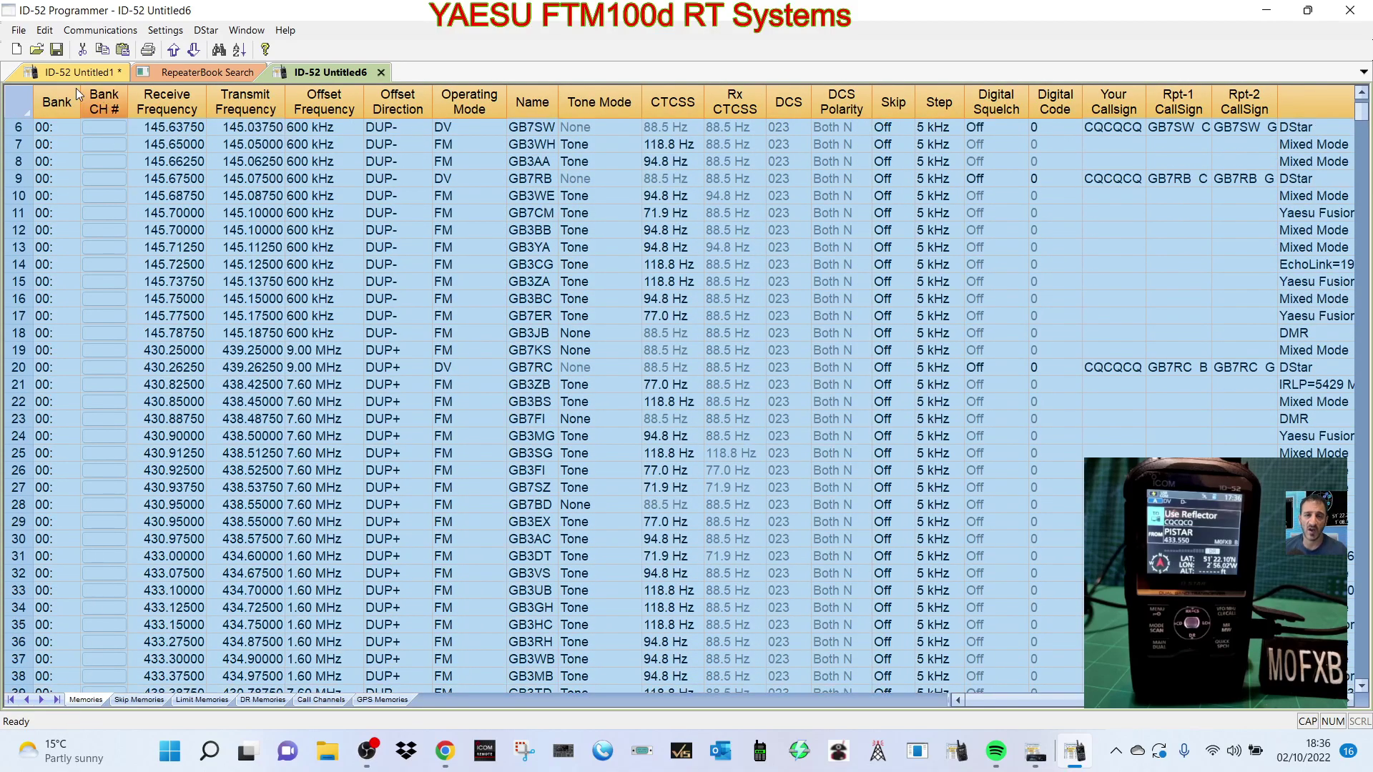
click(45, 30)
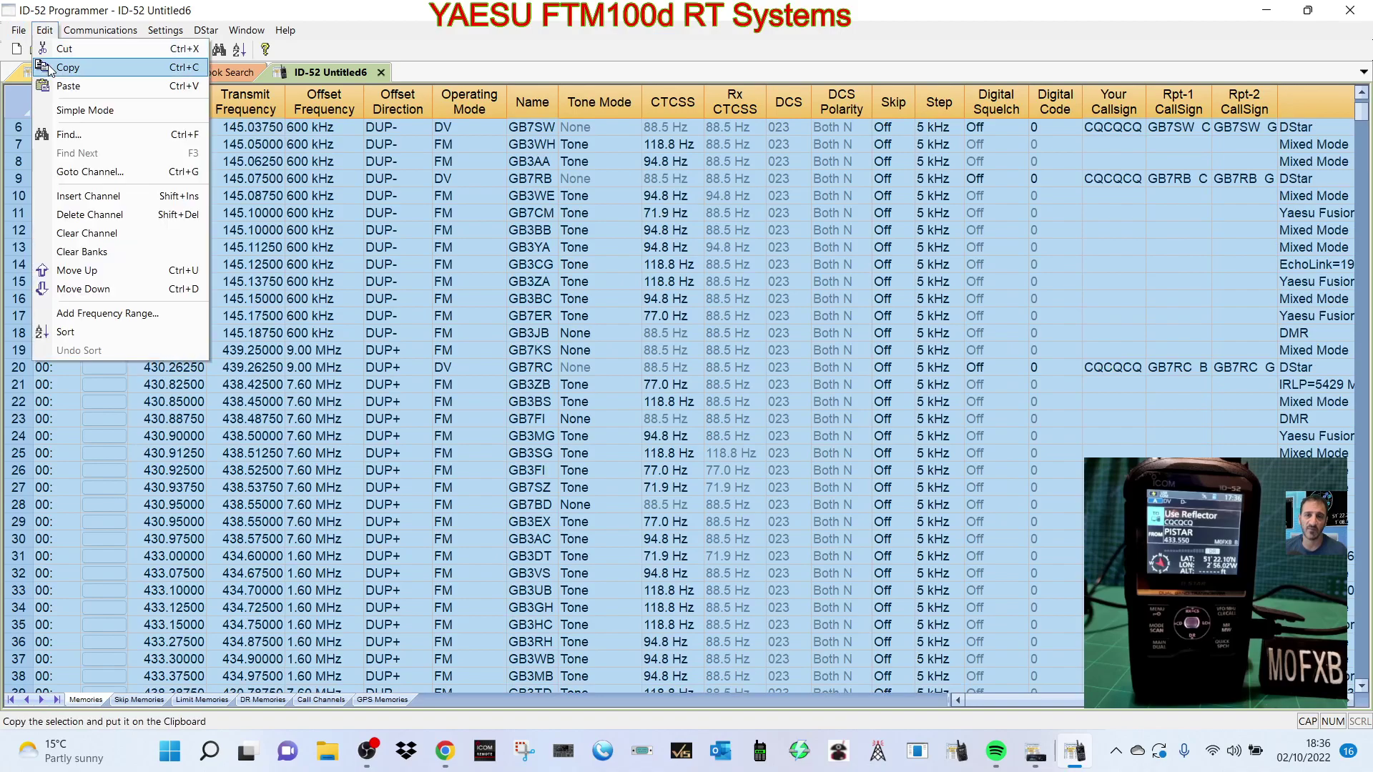
click(66, 68)
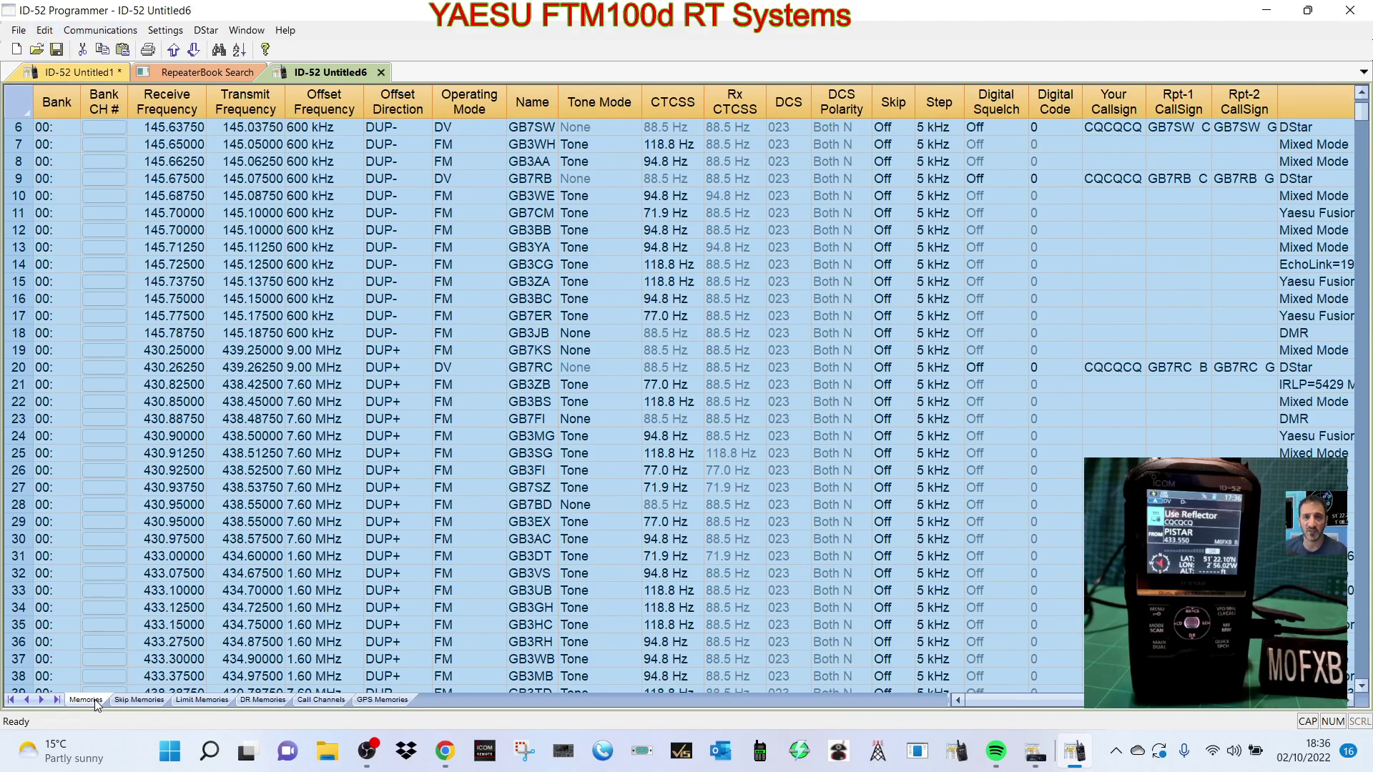
Check the Skip Memories list, then paste the copied channels into the Memories list starting at empty row 60.
click(128, 701)
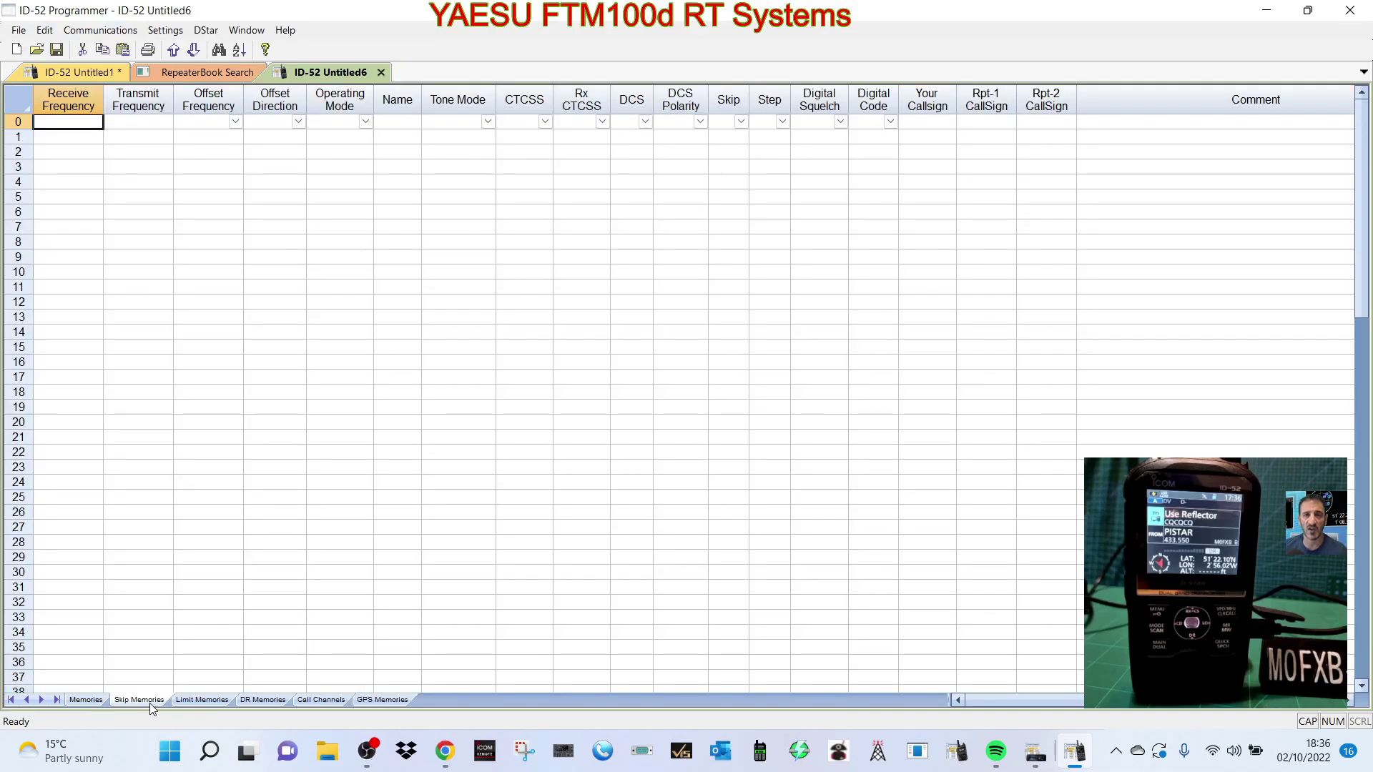
click(86, 701)
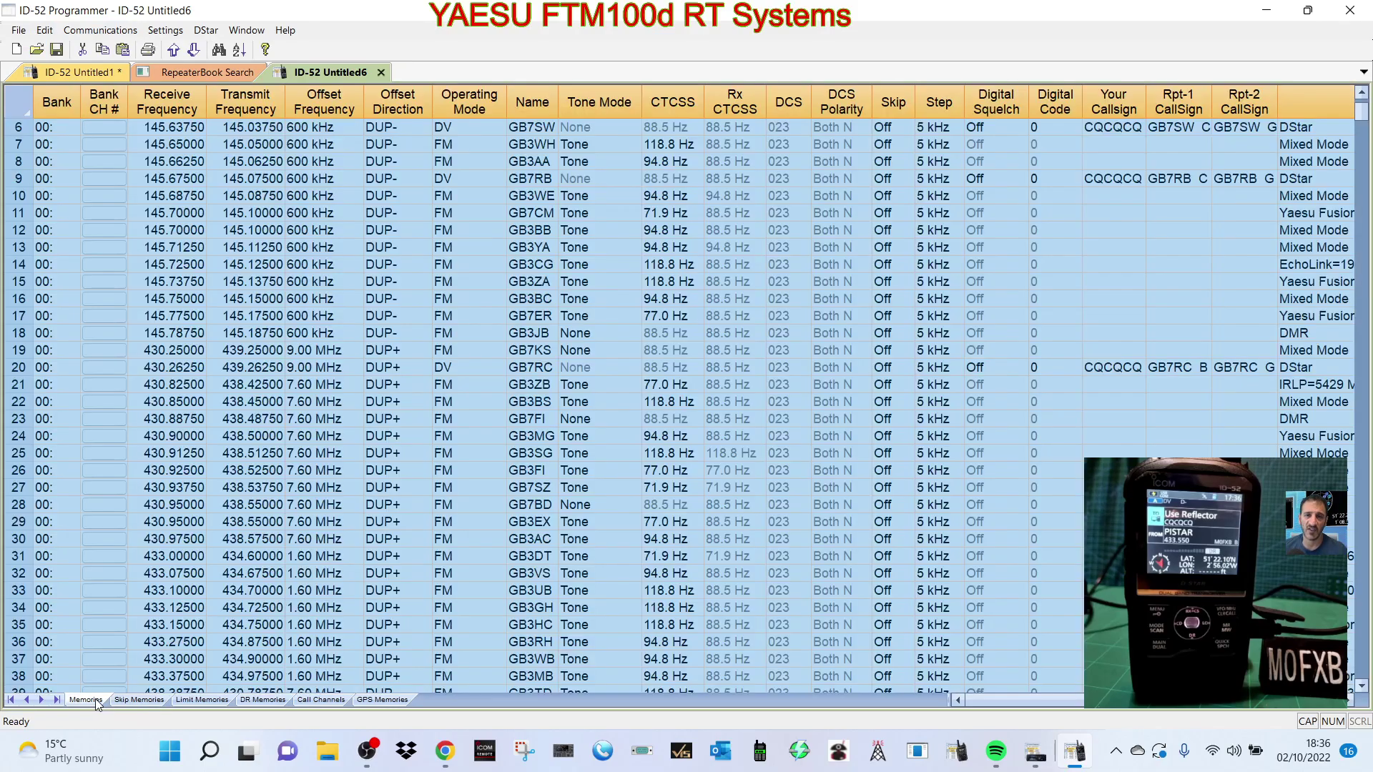
click(1055, 420)
scroll(601, 450, down, 8)
scroll(543, 400, down, 2)
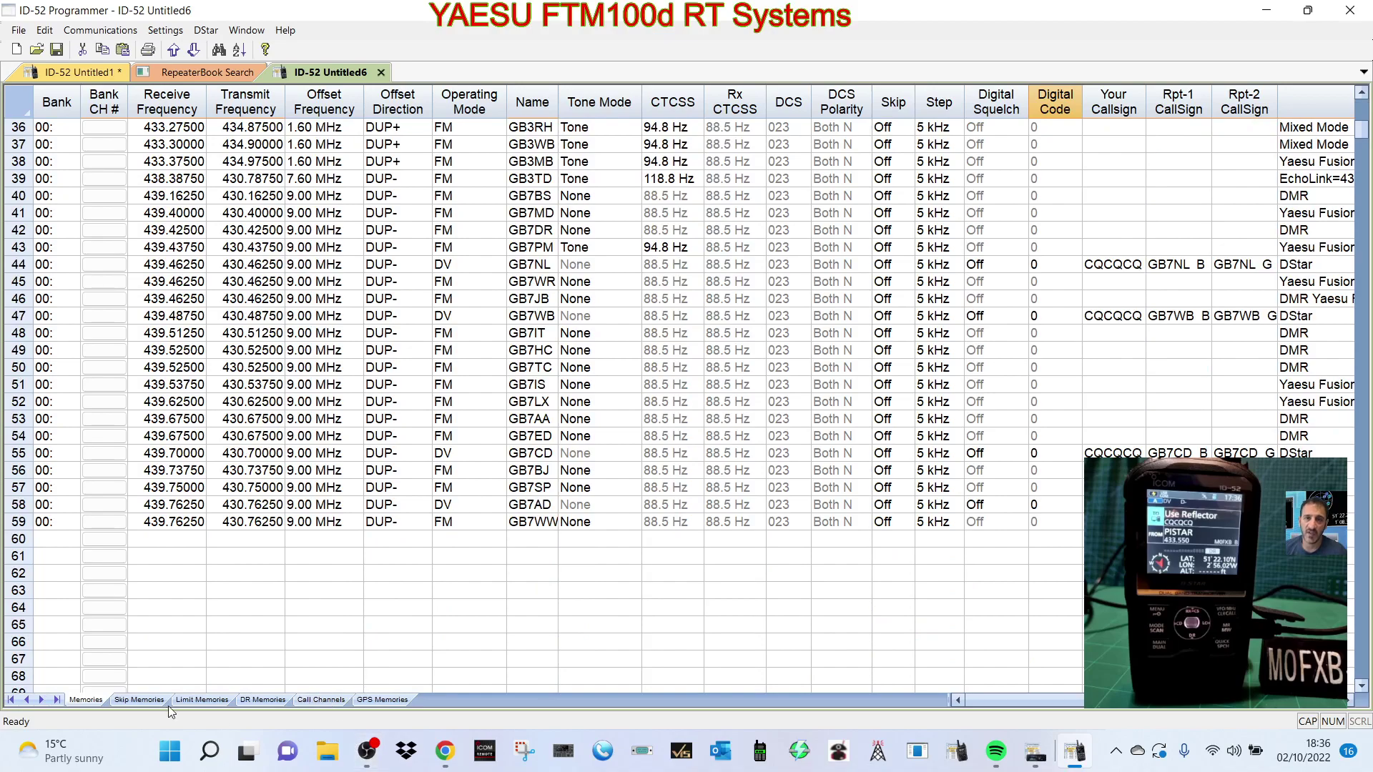
click(32, 538)
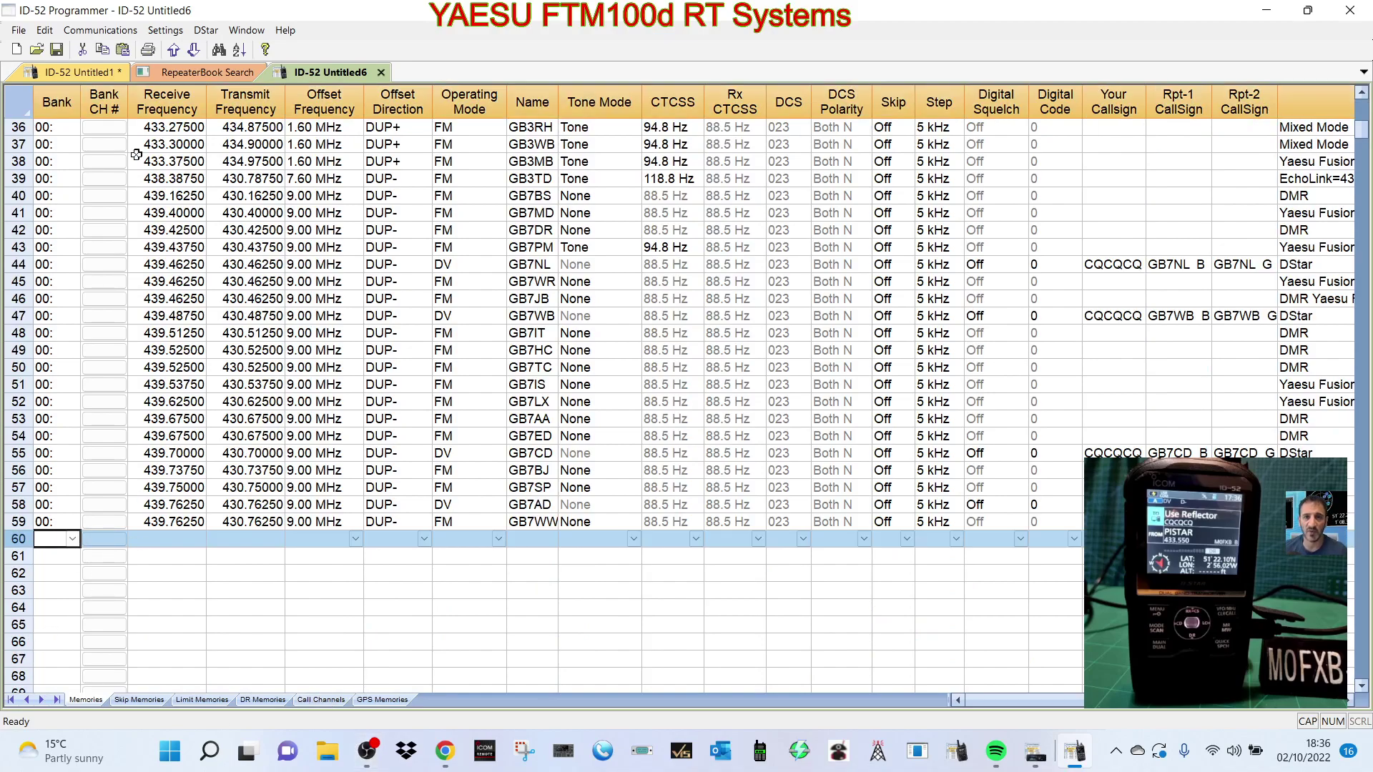
click(50, 31)
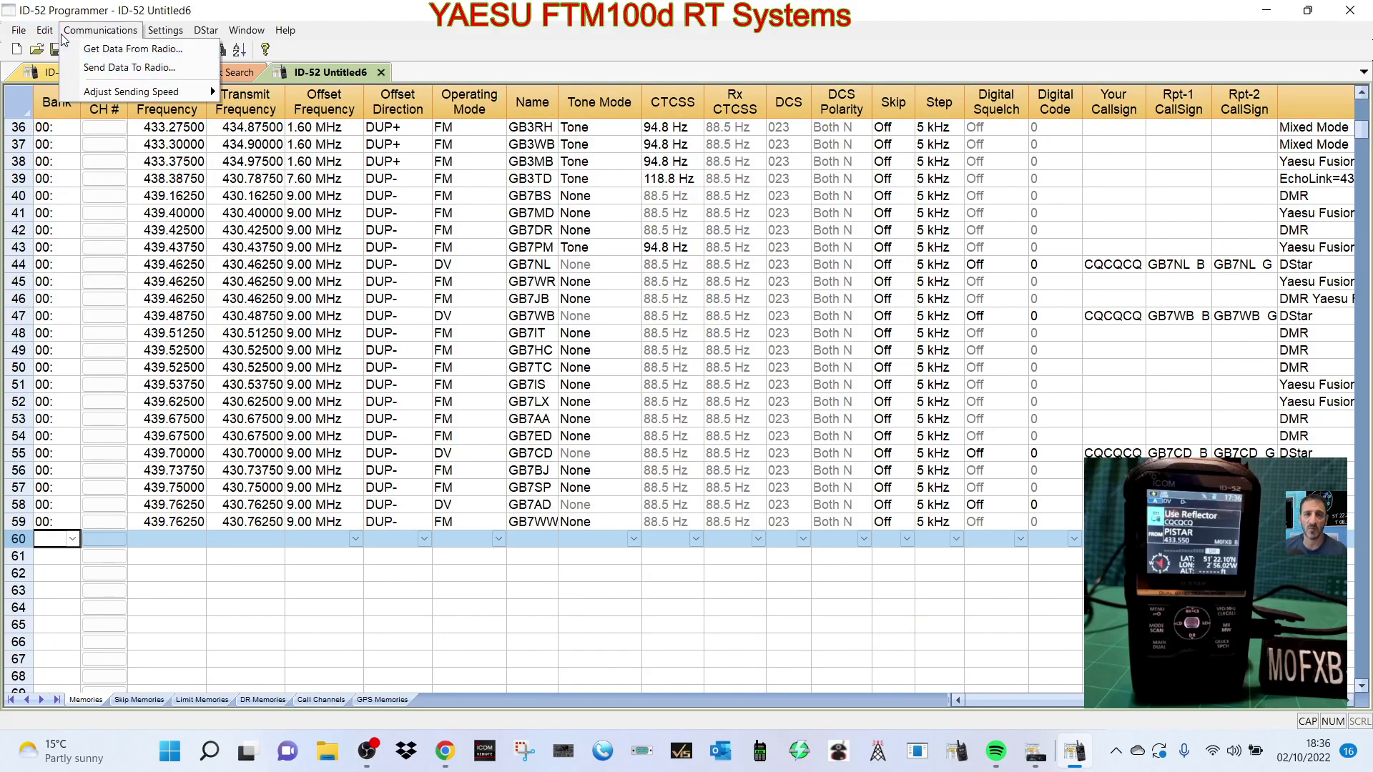
click(62, 87)
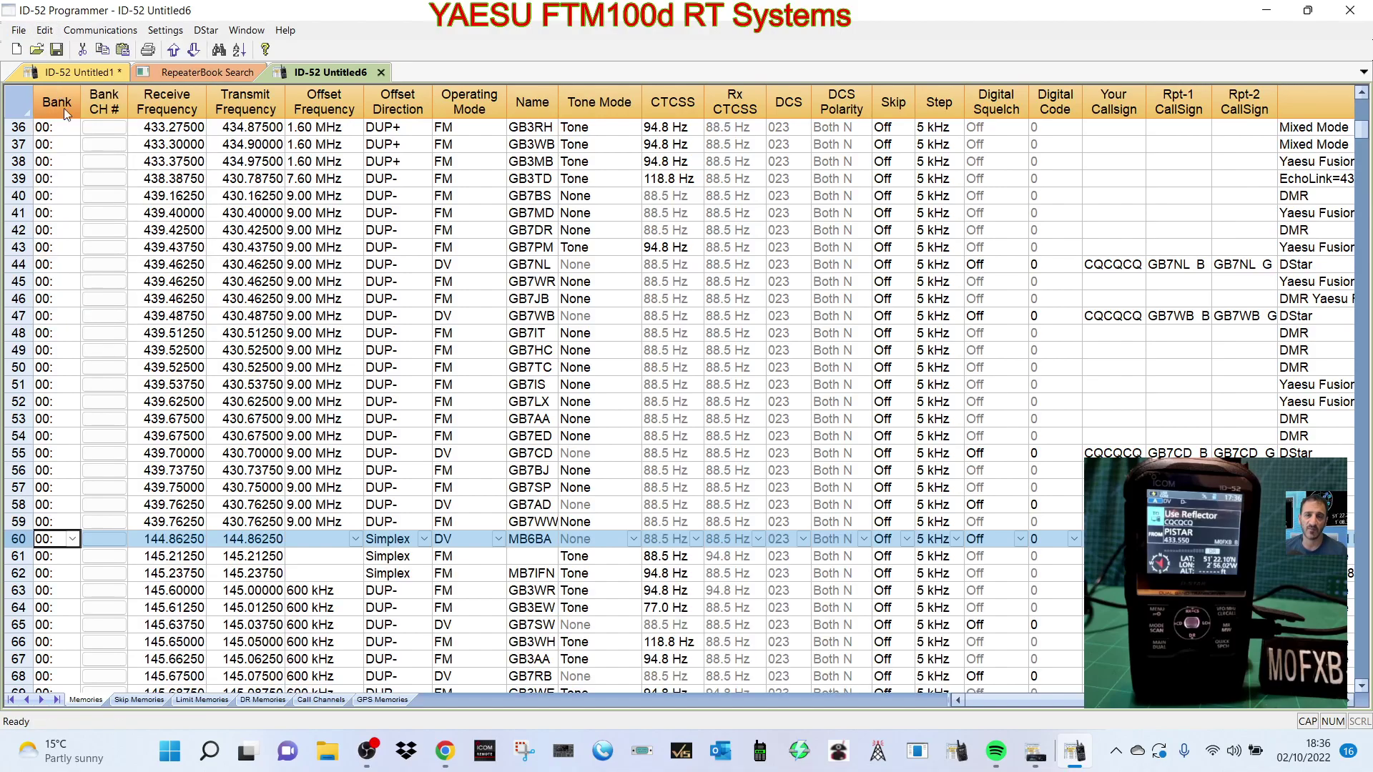
scroll(400, 577, down, 7)
scroll(443, 575, up, 10)
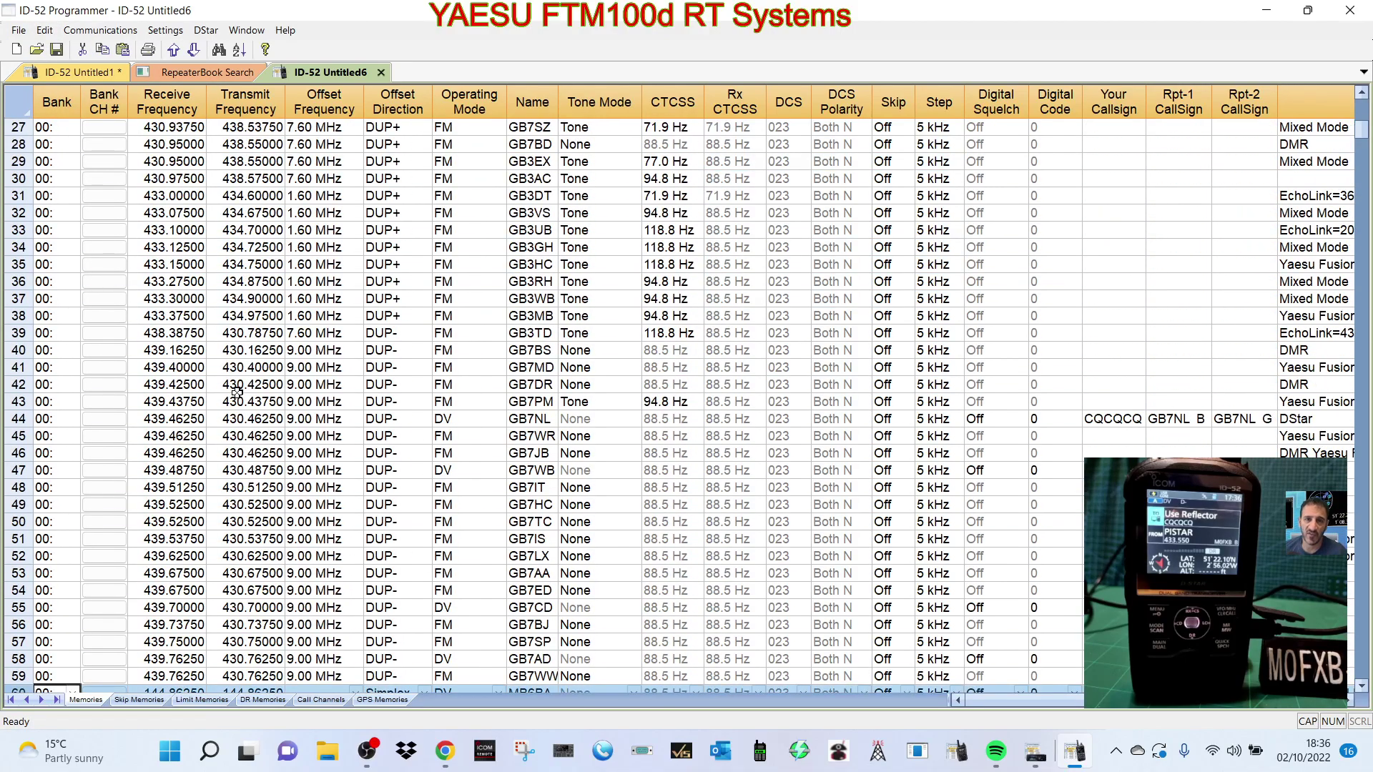
click(24, 145)
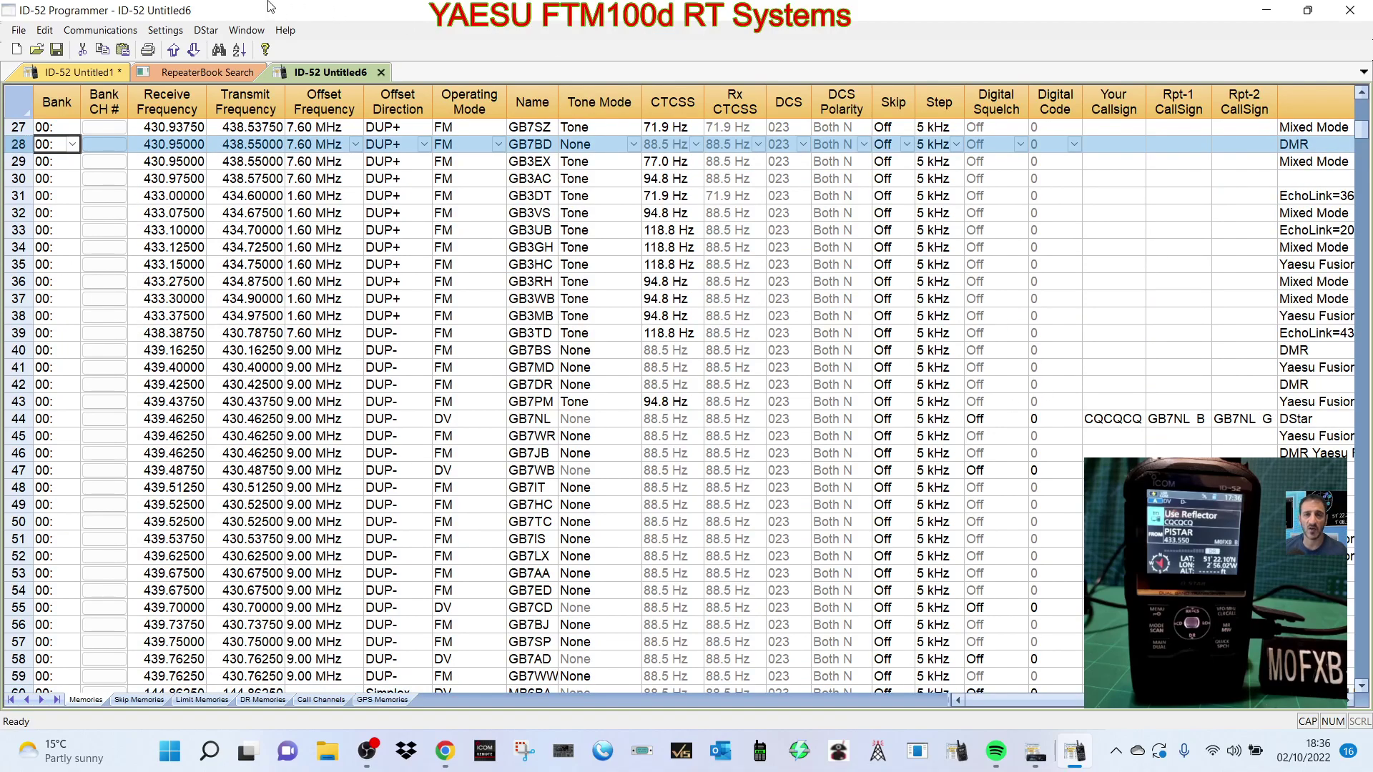
click(103, 34)
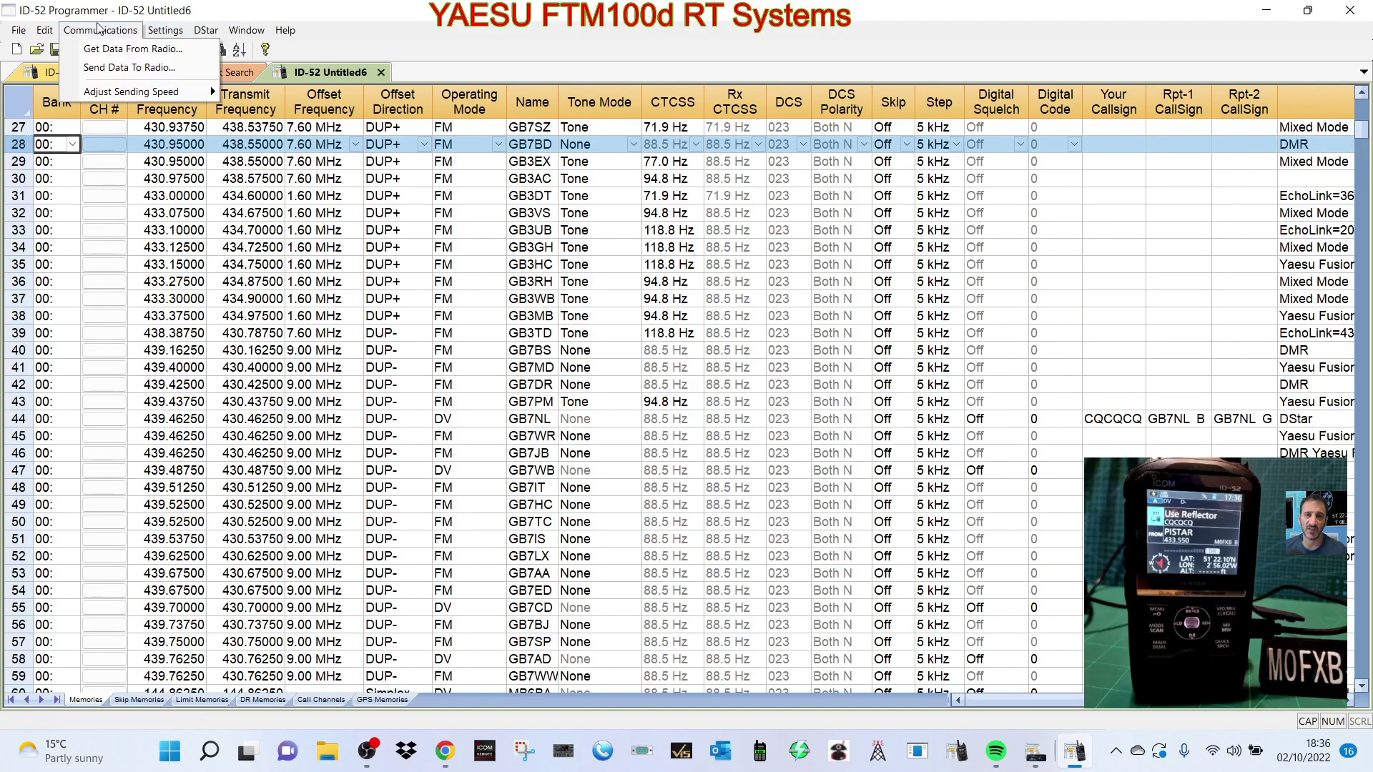
click(22, 34)
click(285, 30)
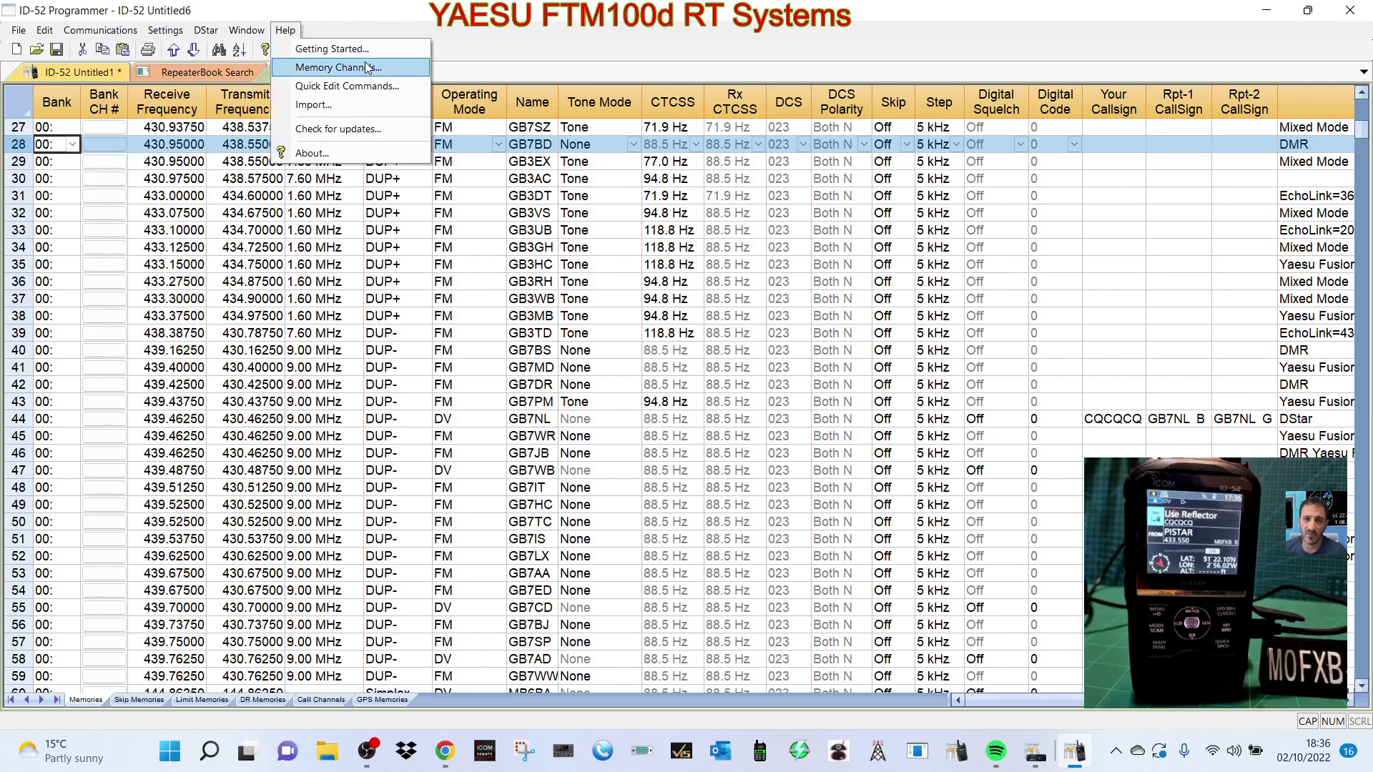